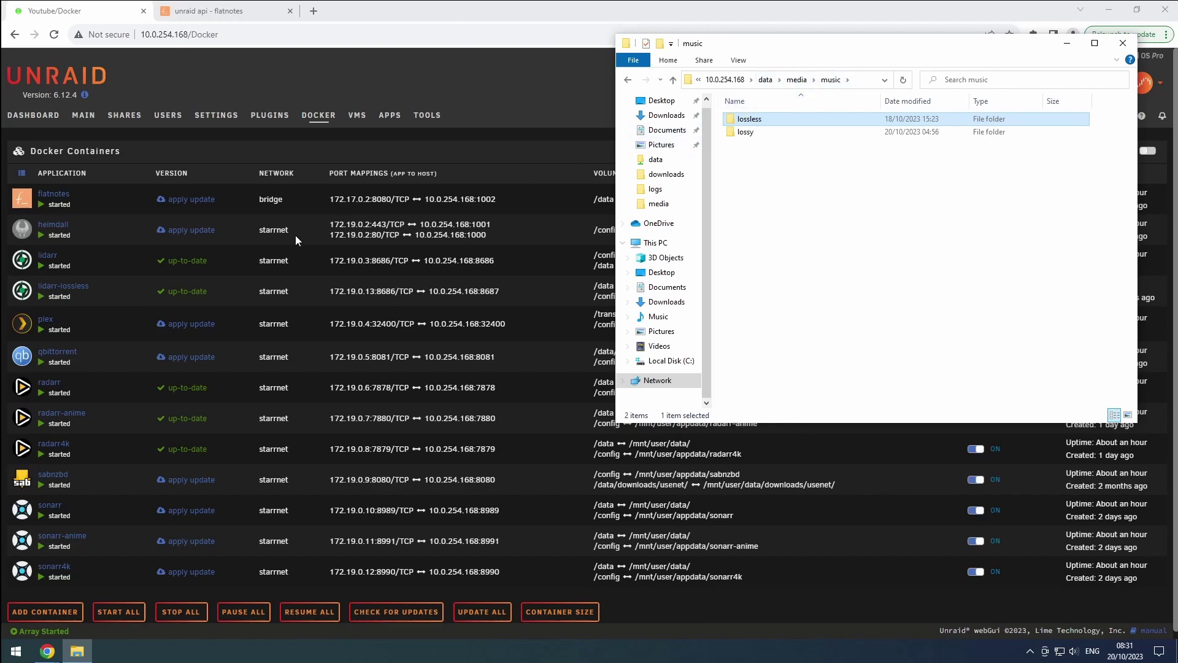
Open the lidarr-lossless web interface and go to its General settings
left_click(23, 292)
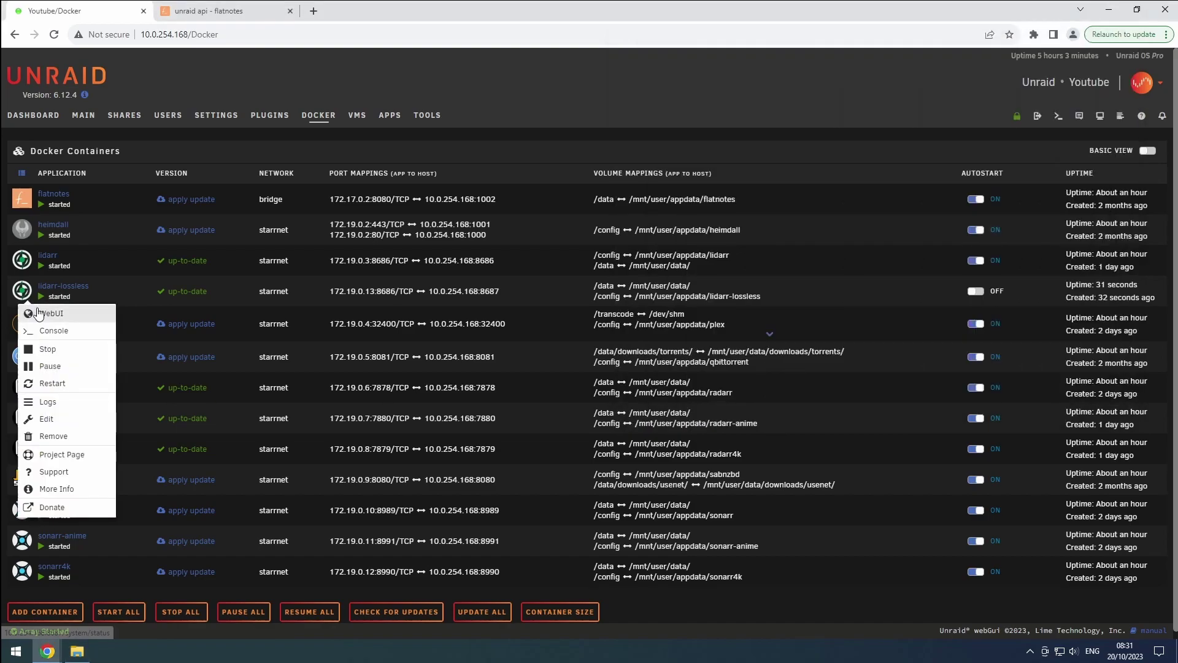
left_click(39, 313)
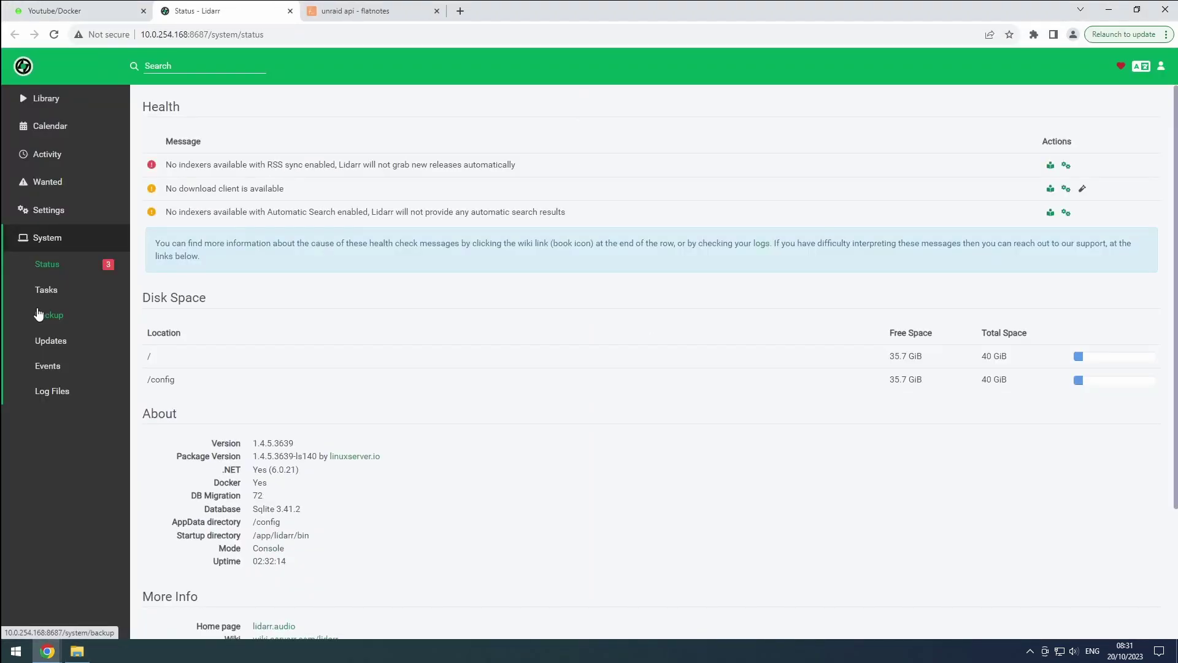
left_click(45, 216)
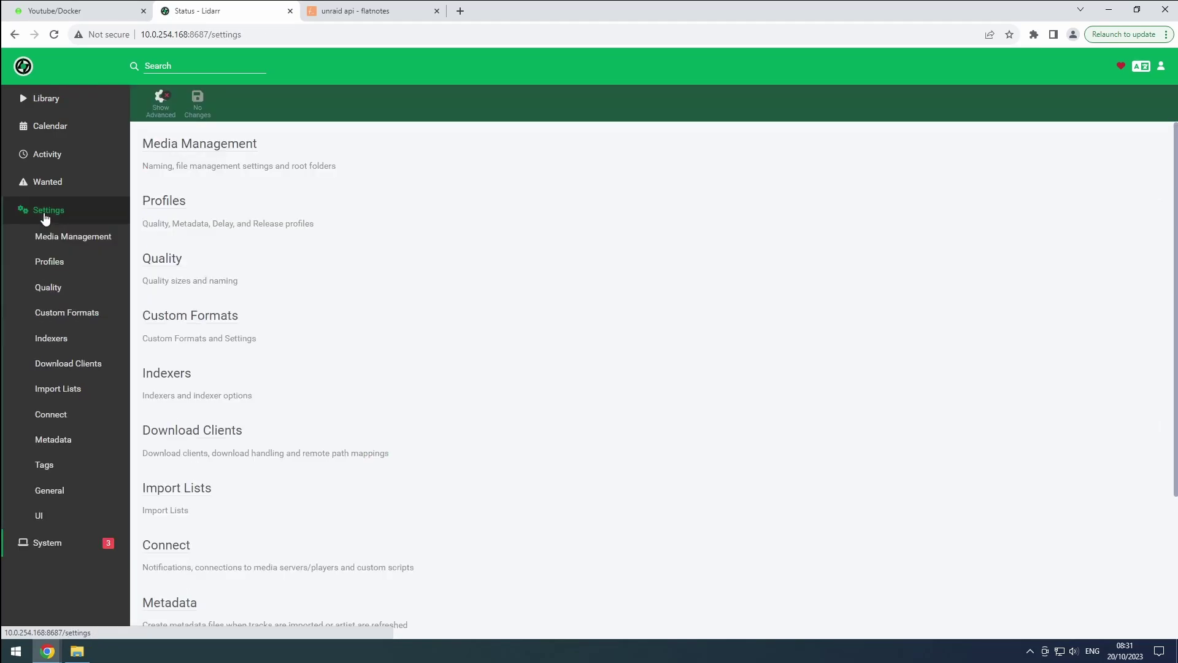
left_click(60, 489)
Set authentication to Basic (Browser Popup), enter the login username and password, and select the API key
left_click(337, 341)
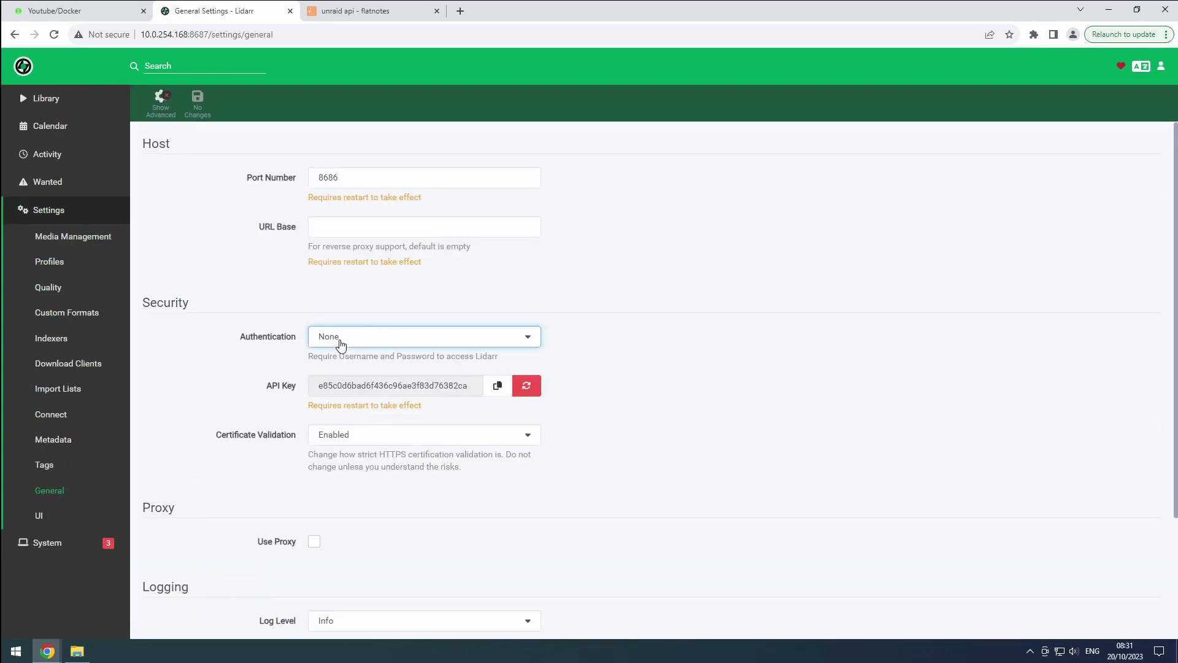
left_click(338, 377)
left_click(348, 389)
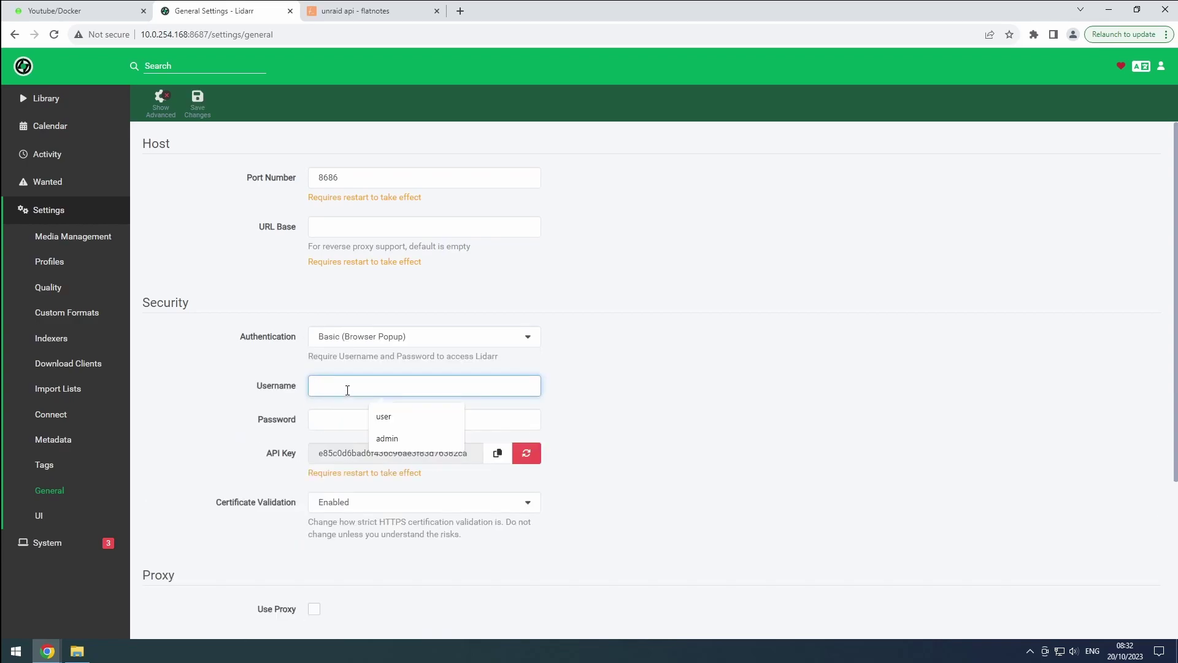
type("user")
key("Tab")
type("password")
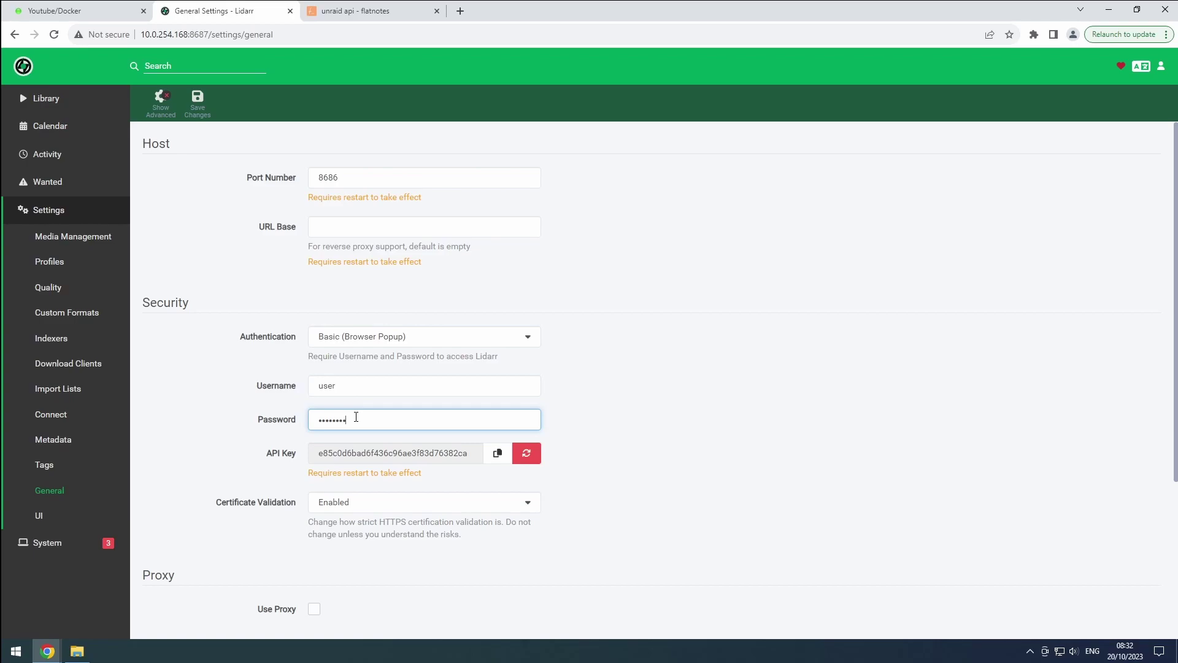
left_click(362, 453)
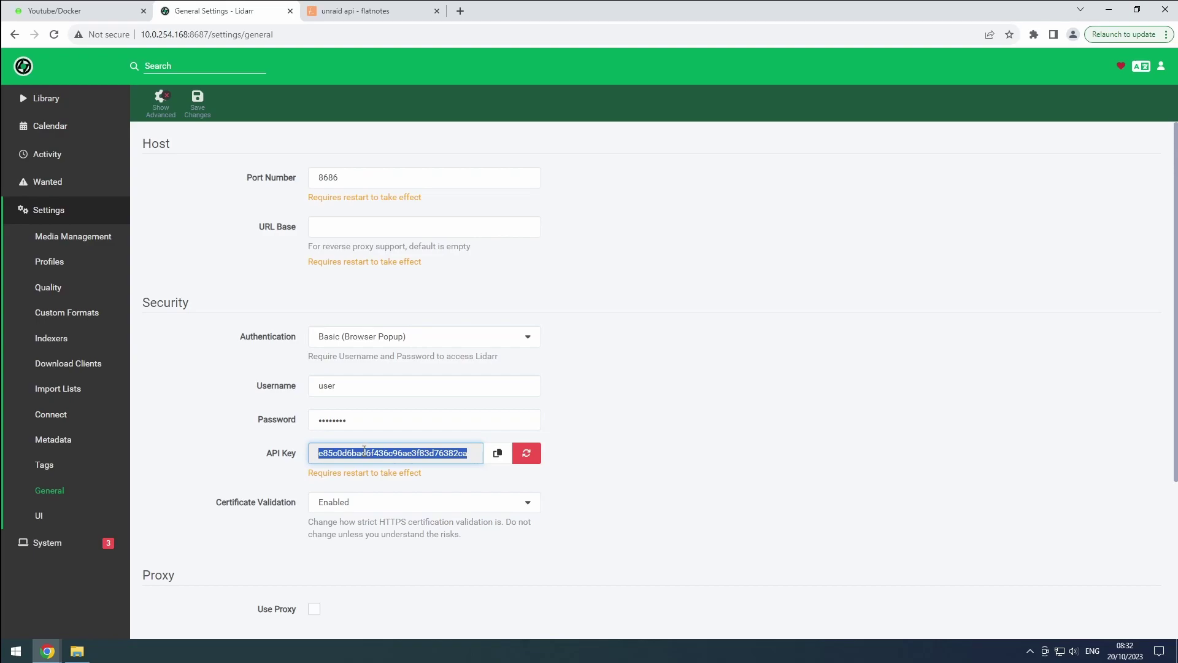
Change the port to 8687, turn off anonymous usage data, and restart Lidarr
left_click(352, 173)
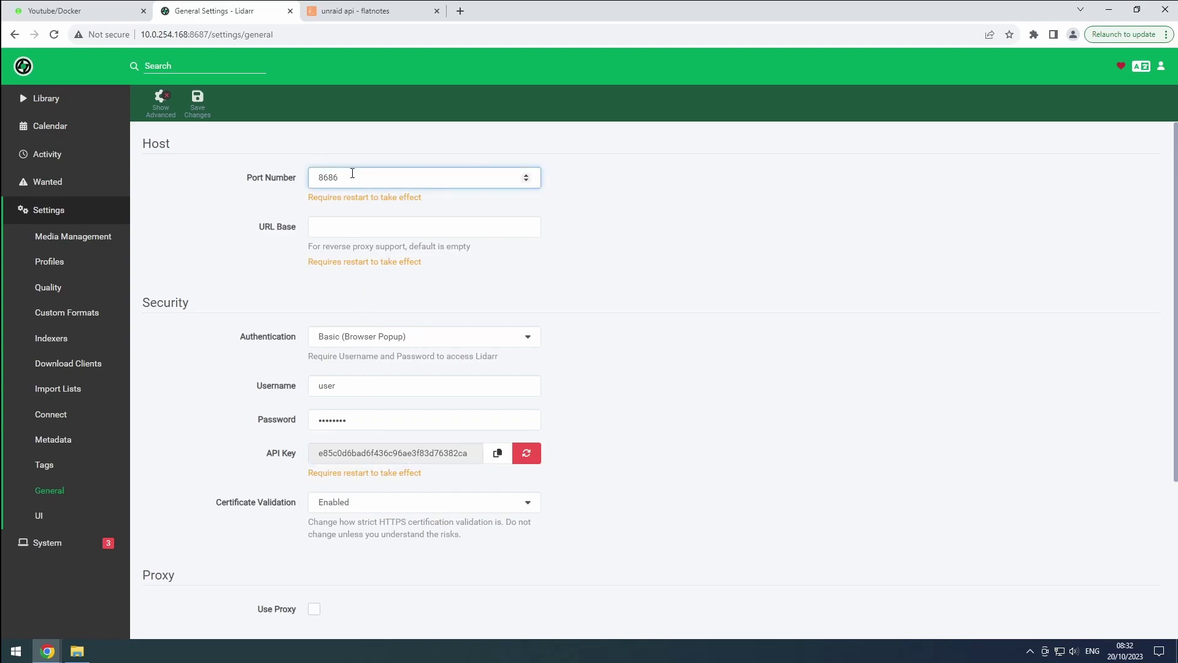
type("7")
scroll(351, 184, "down", 4)
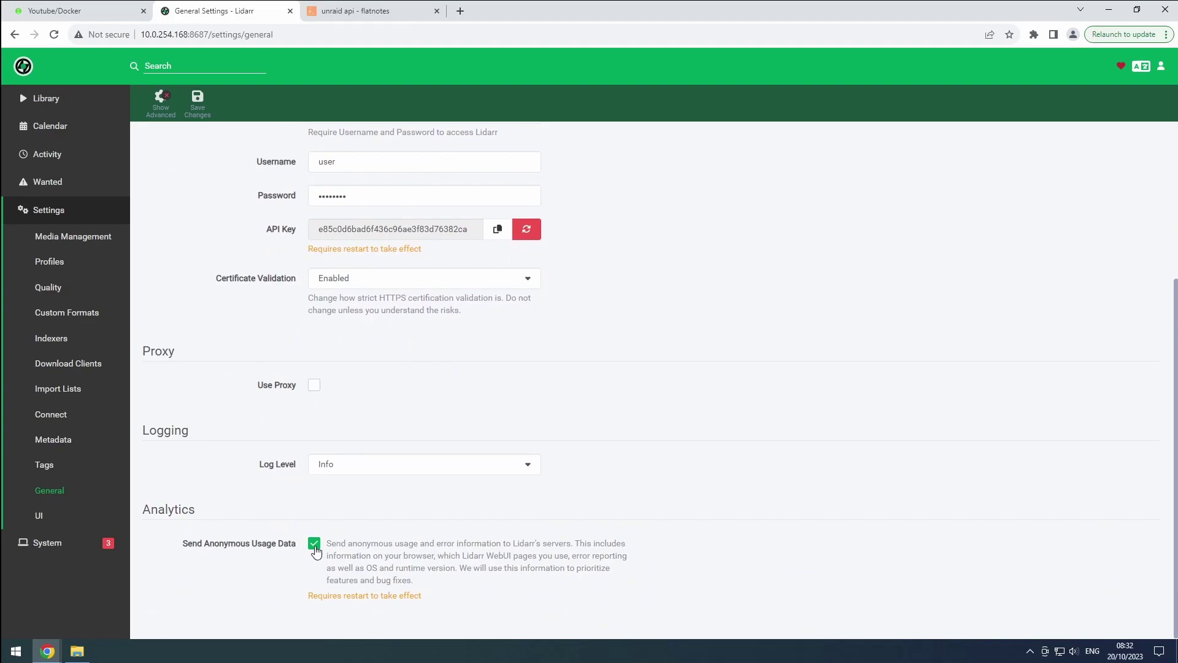
left_click(314, 544)
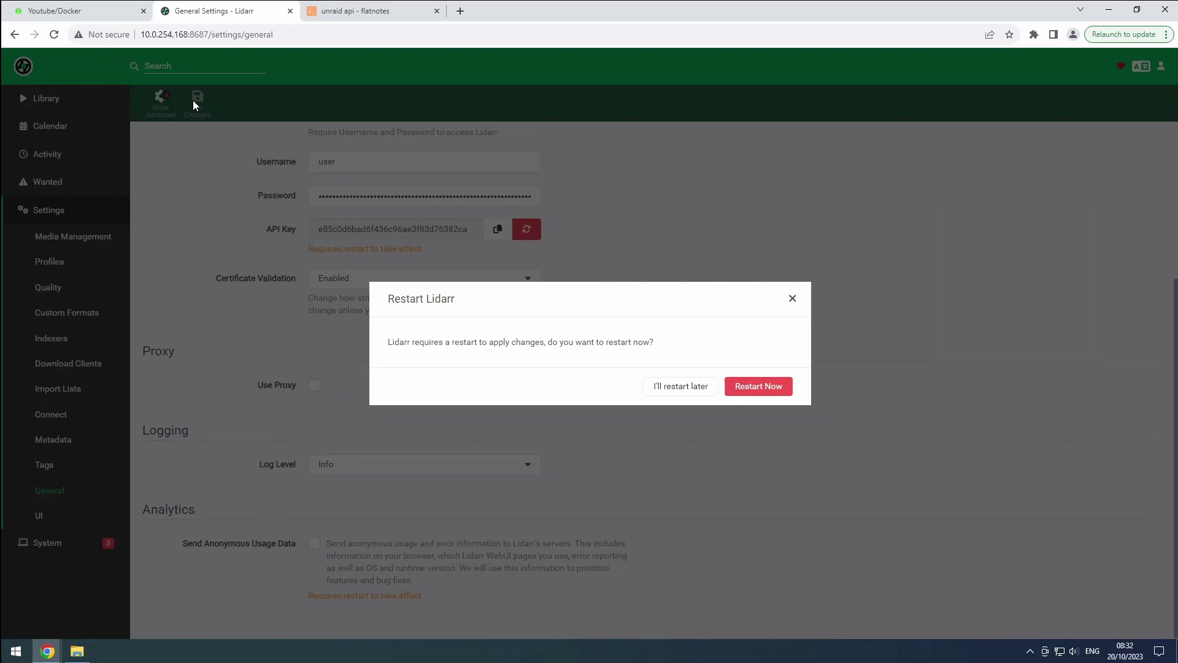
left_click(759, 391)
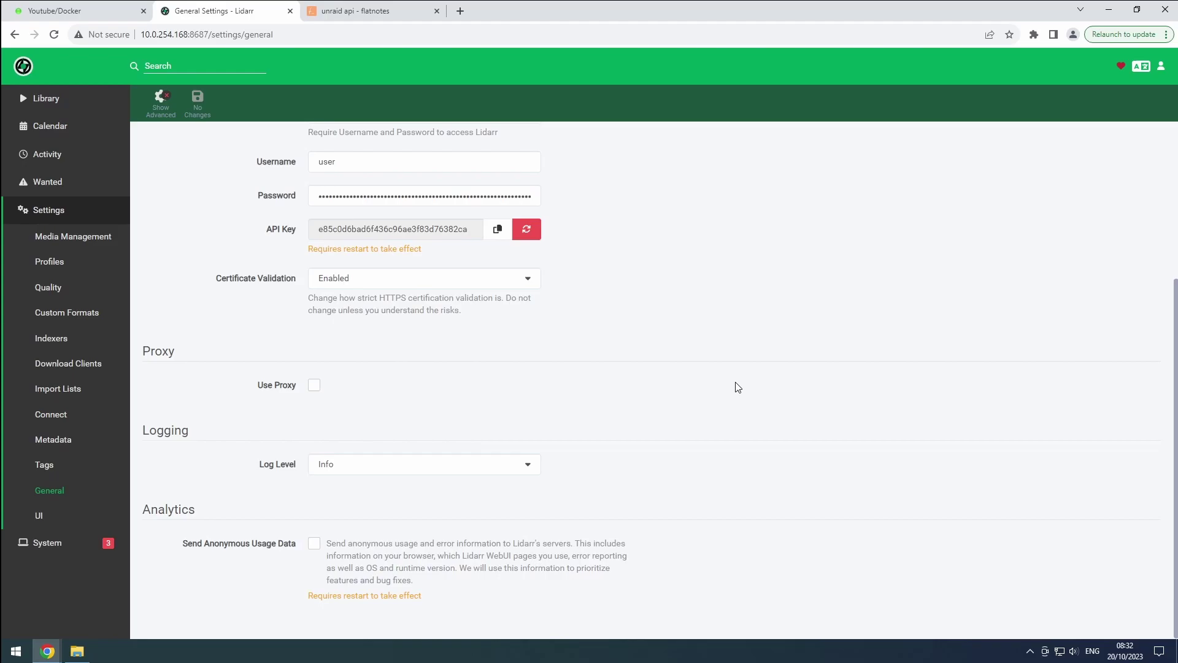
In lidarr-lossless's advanced container settings, remove the existing WebUI port mapping
left_click(78, 16)
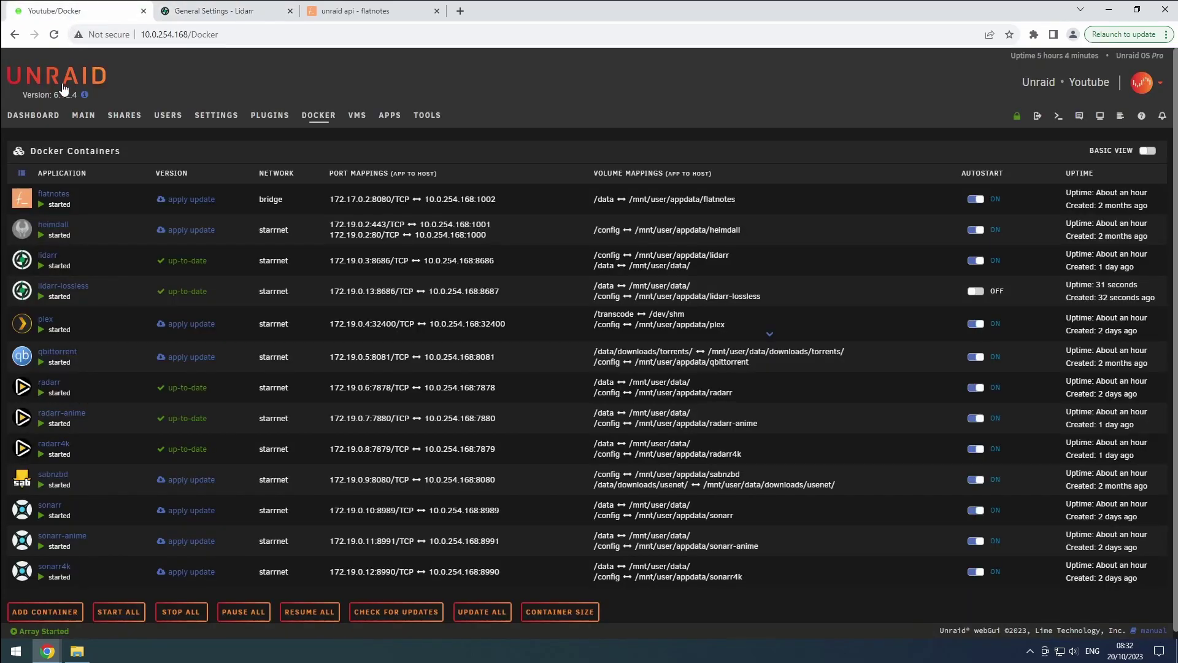
left_click(63, 286)
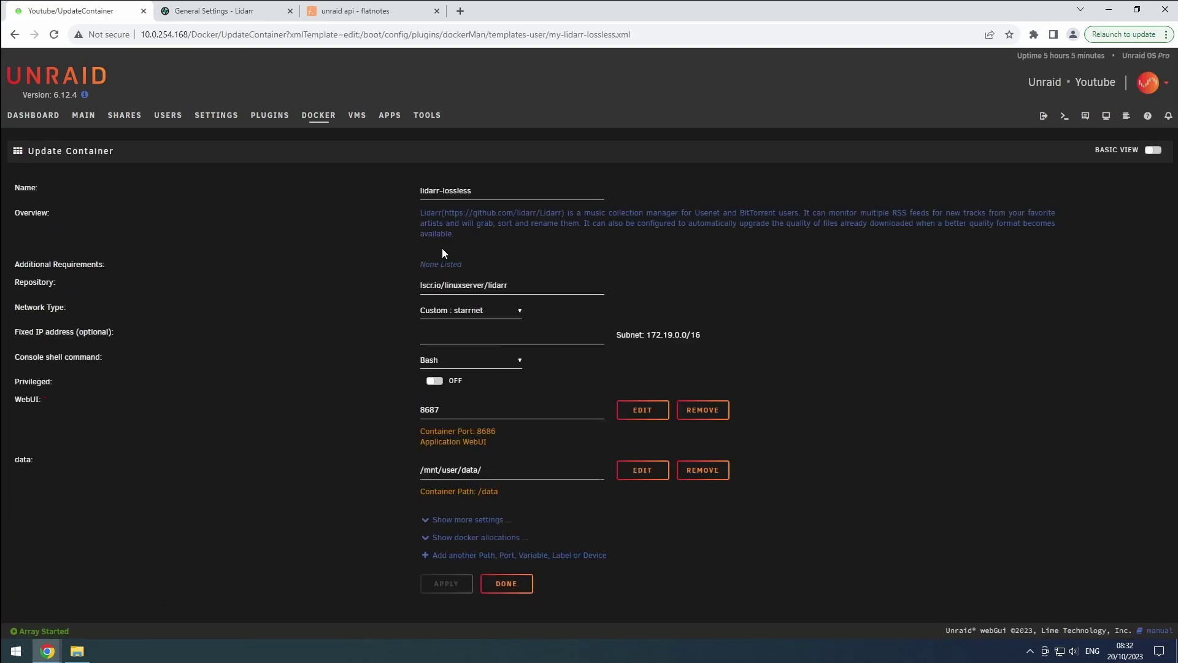
left_click(1151, 150)
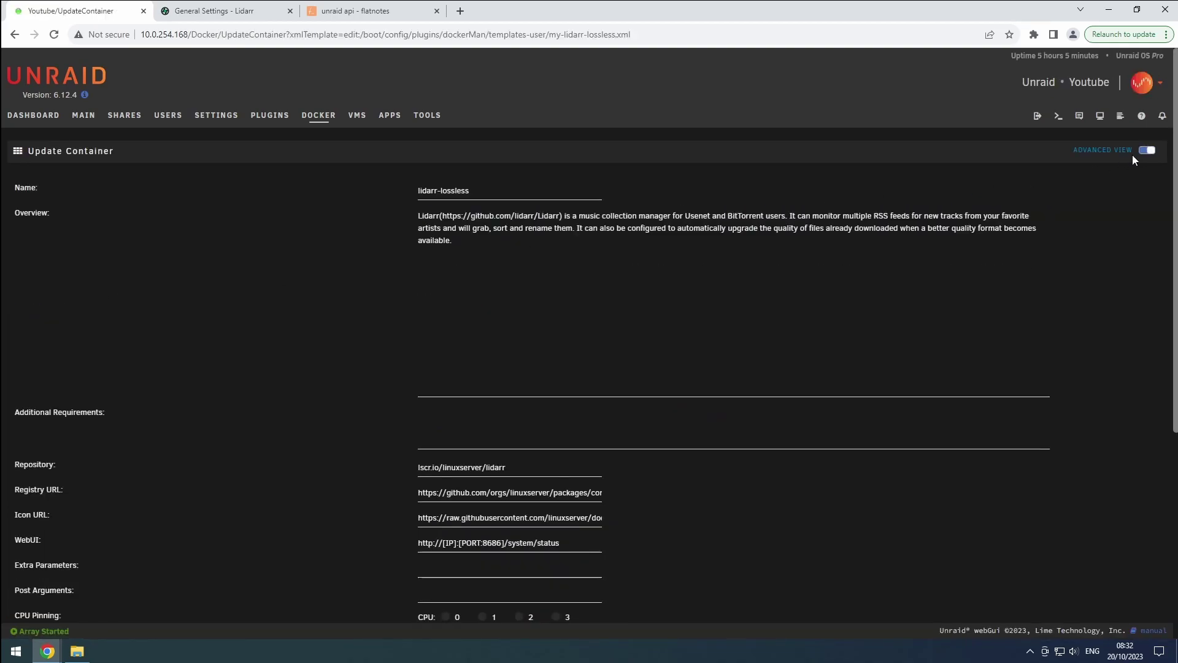
scroll(760, 340, "down", 5)
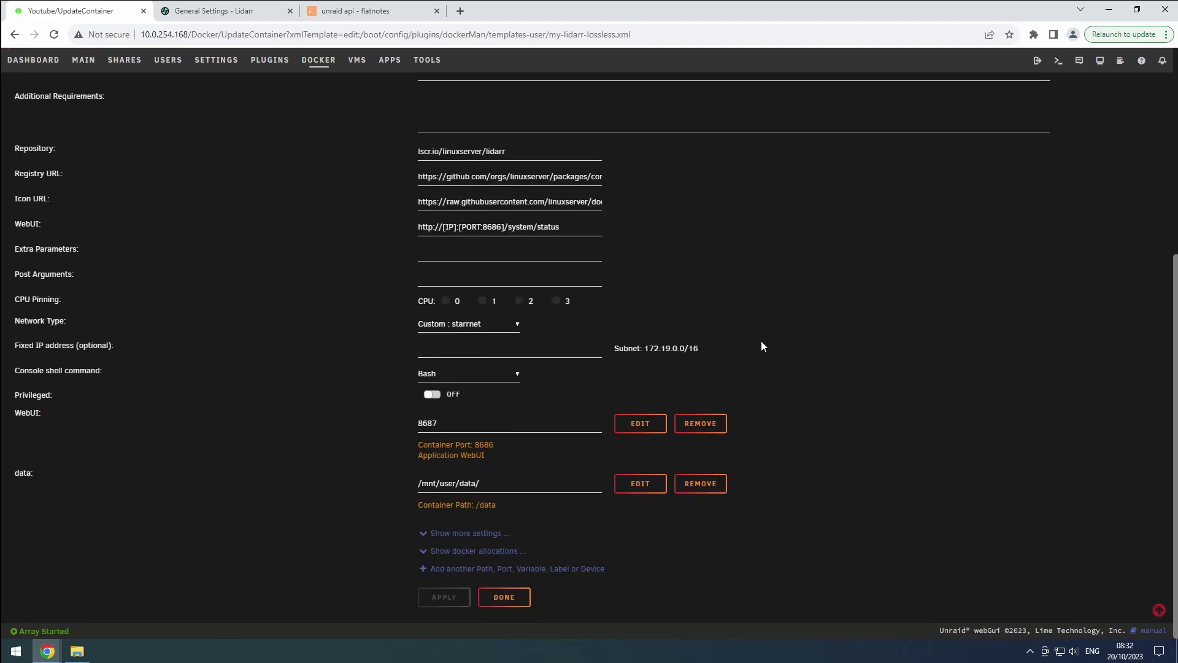
left_click(707, 424)
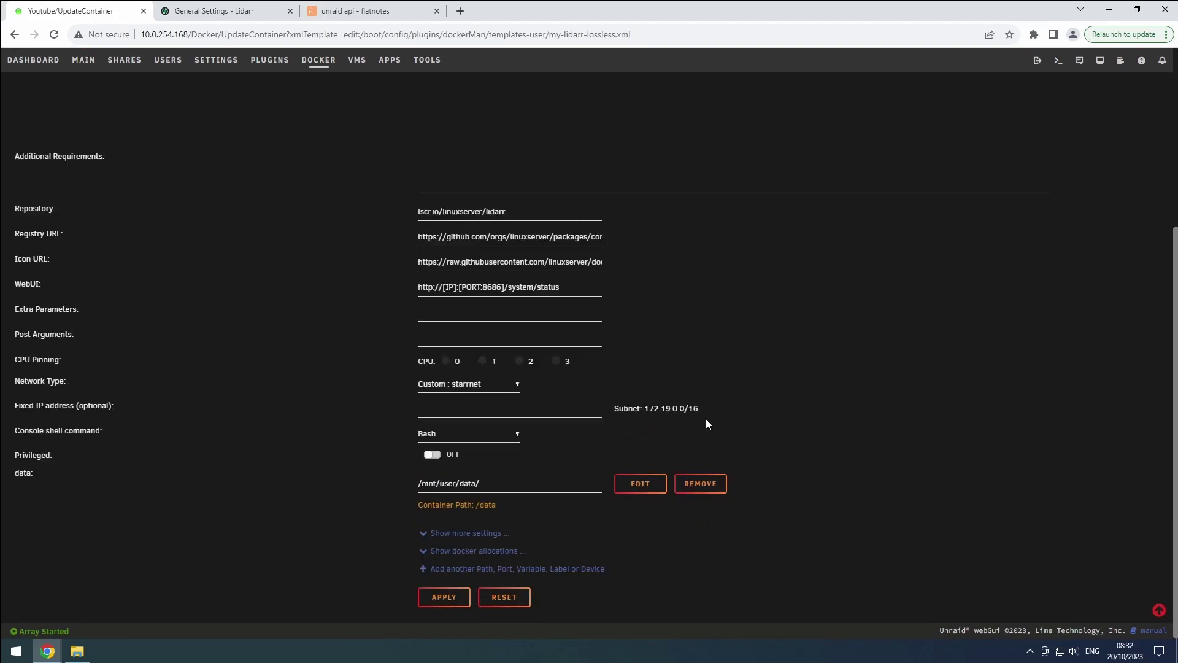
Add a Port entry named 'webui' mapping container port 8687 to host port 8687
left_click(534, 568)
left_click(542, 212)
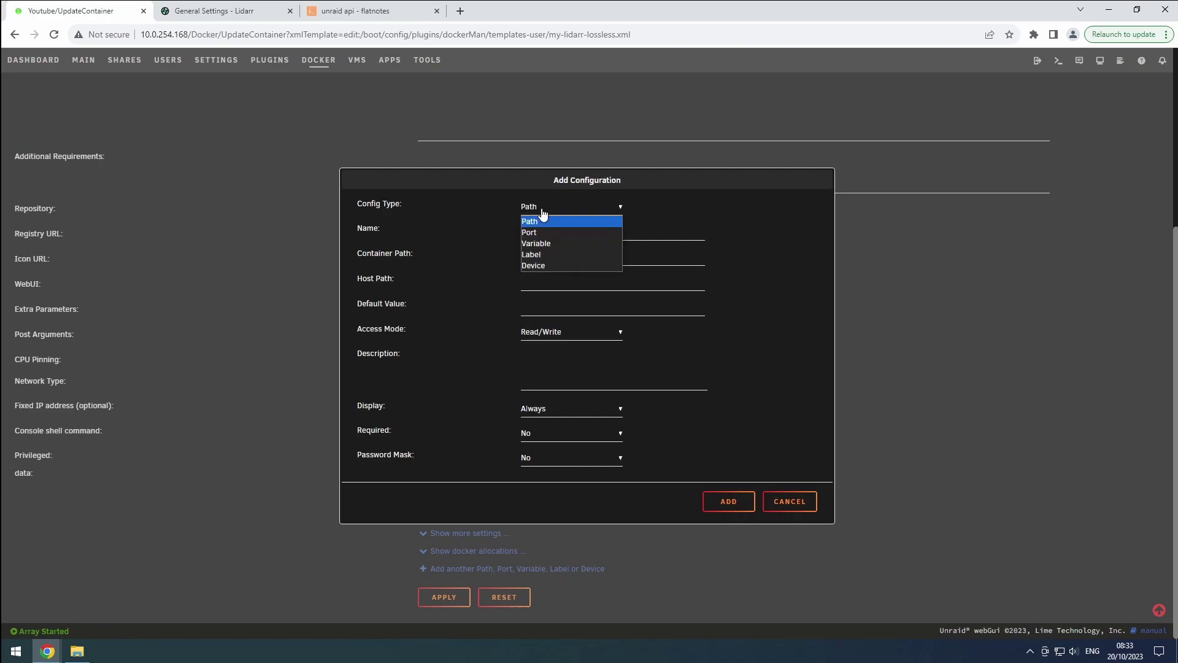
left_click(542, 232)
left_click(540, 230)
type("we")
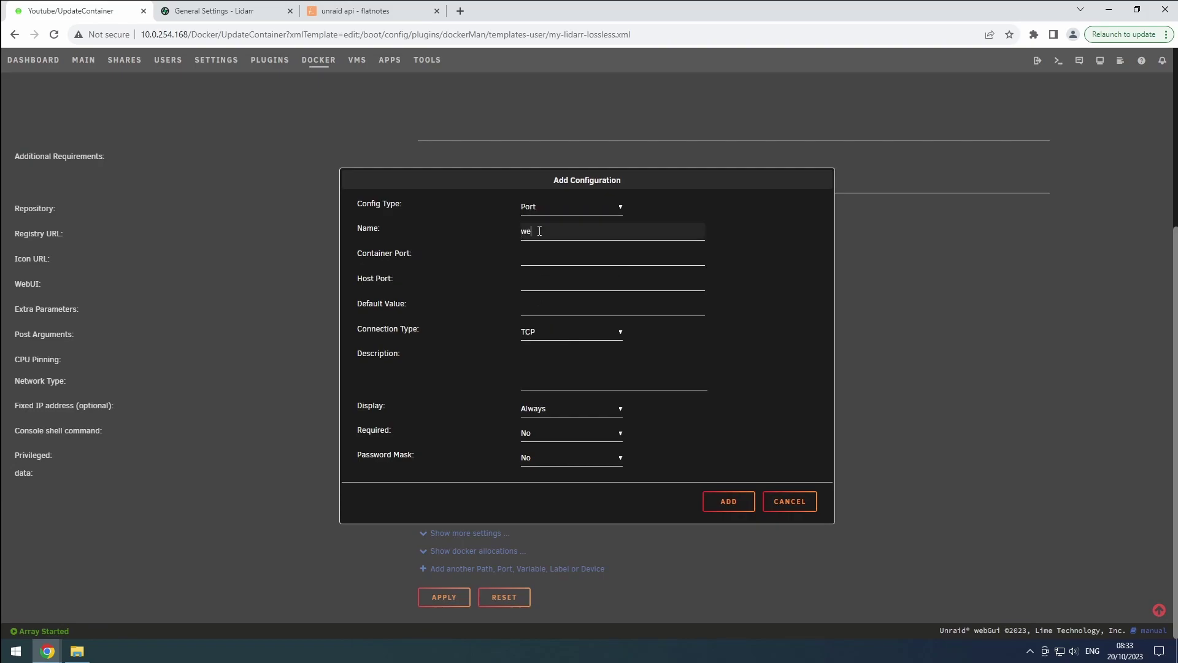
type("bui")
key("Tab")
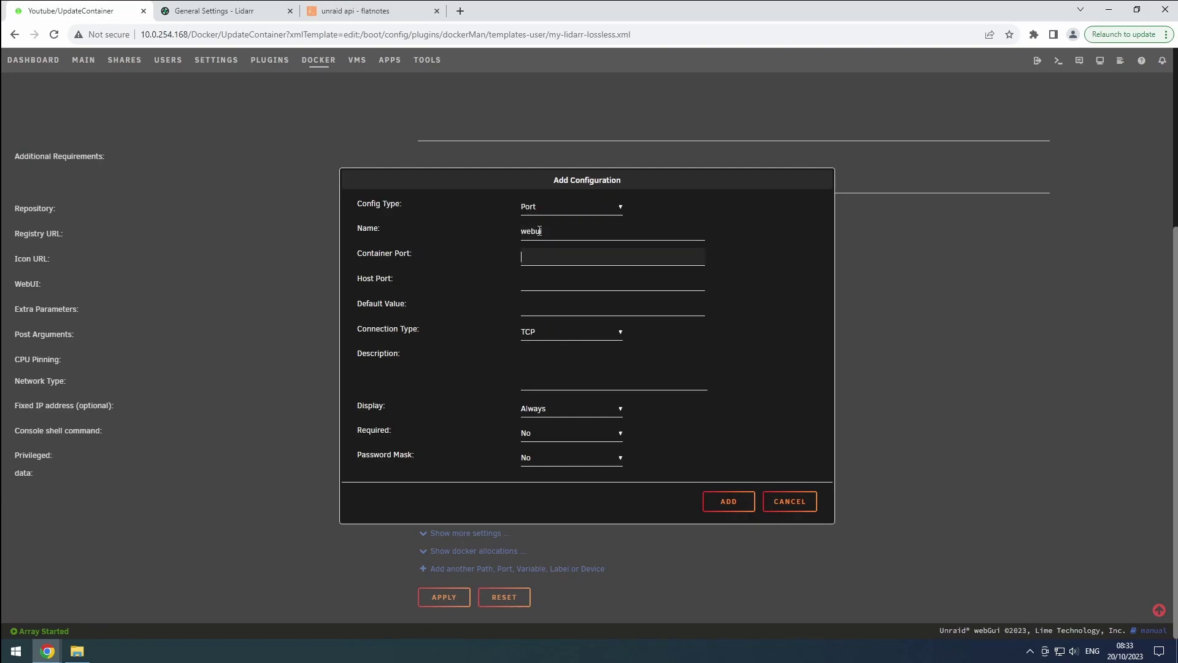
type("8687")
key("Tab")
type("8687")
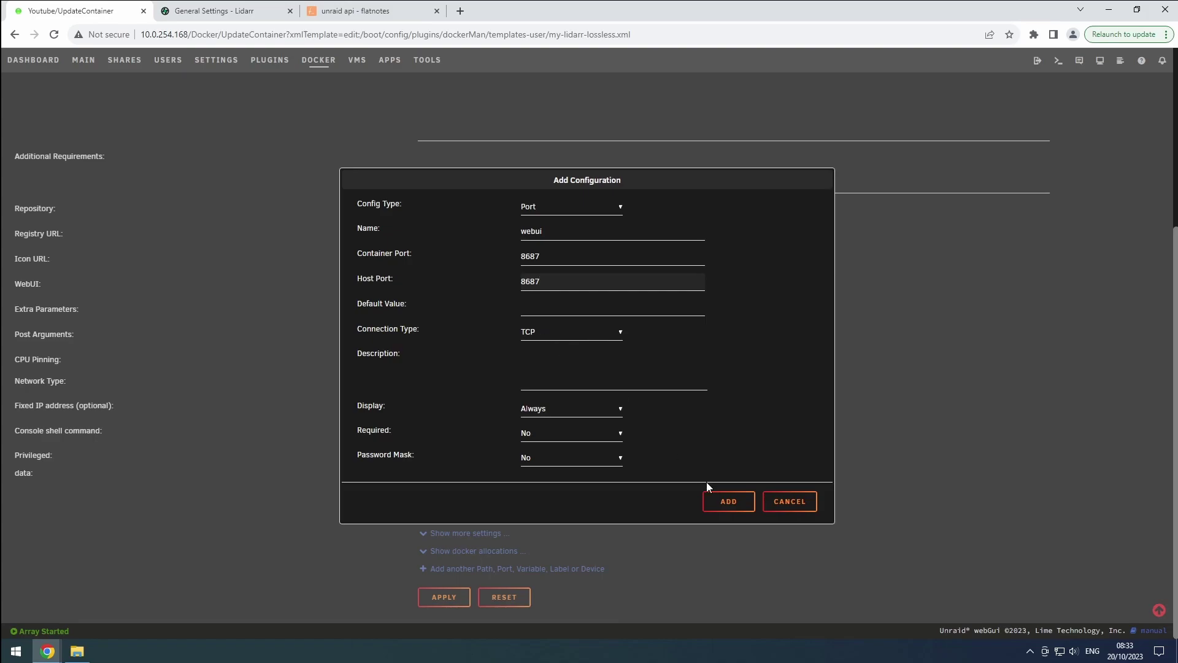
left_click(727, 503)
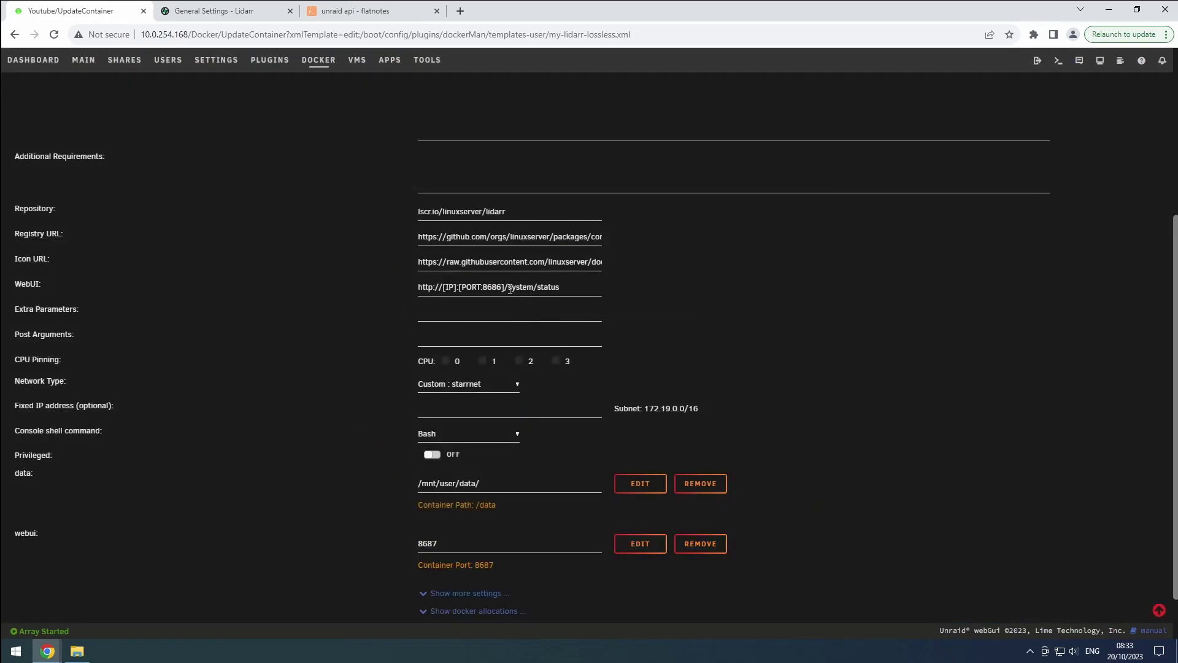
Change the WebUI URL to use port 8687
left_click(499, 286)
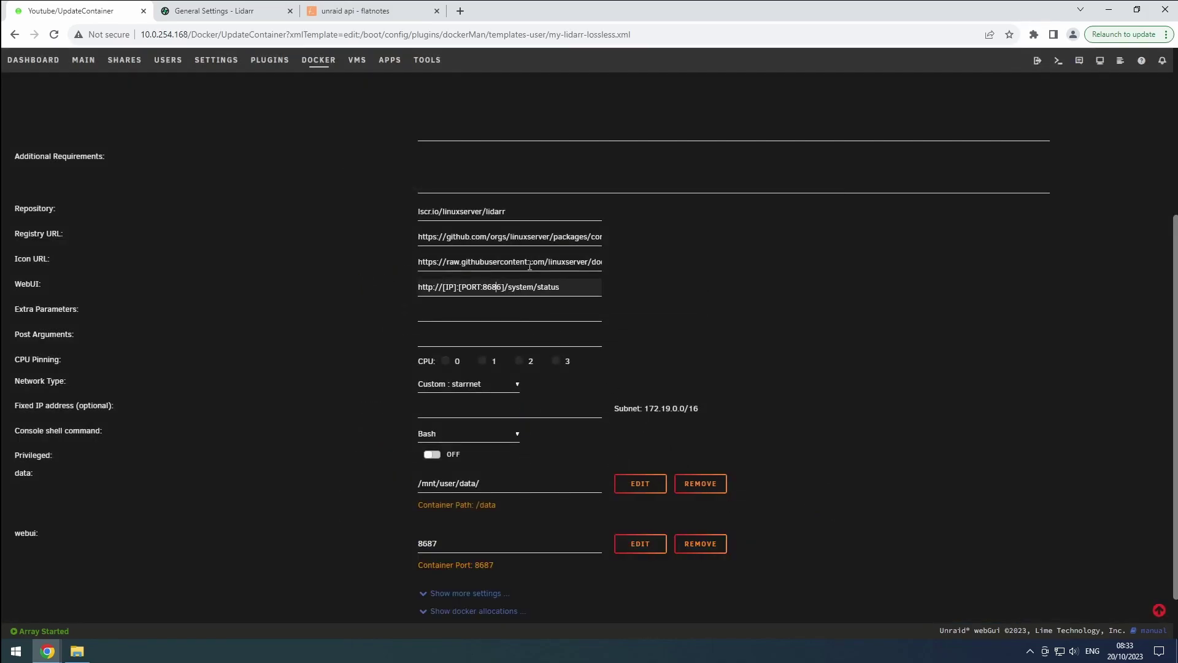
key("Delete")
type("7")
scroll(431, 552, "down", 1)
Apply the container update, then reload Lidarr and sign in with the username and password
left_click(439, 595)
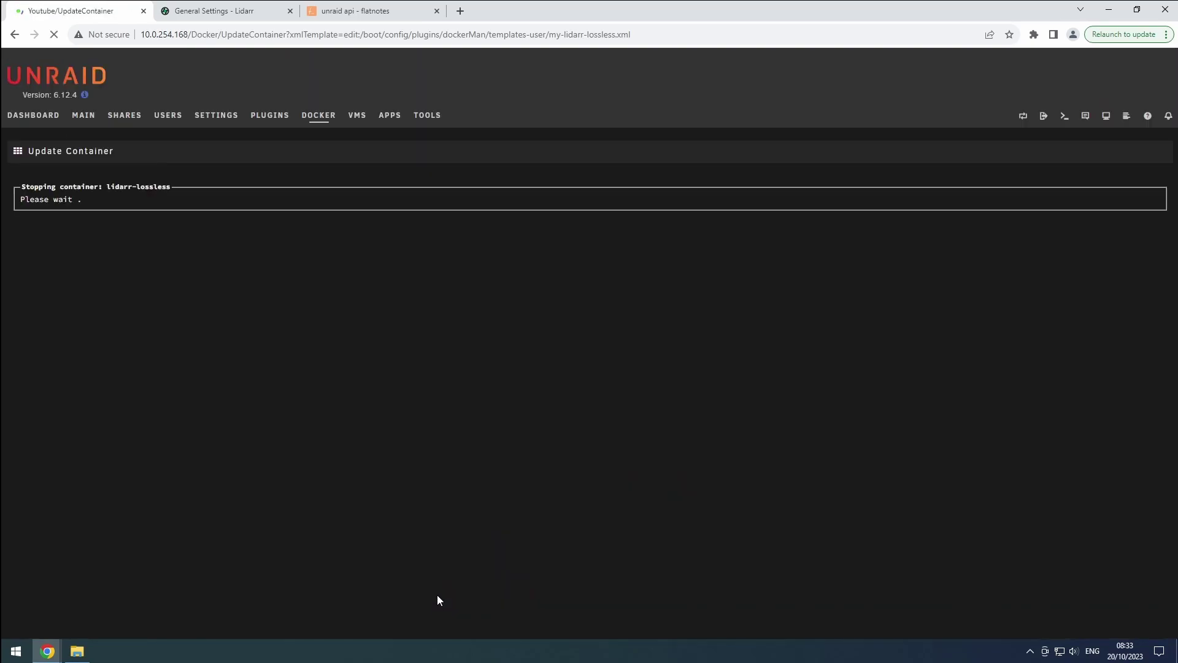
left_click(223, 14)
key("F5")
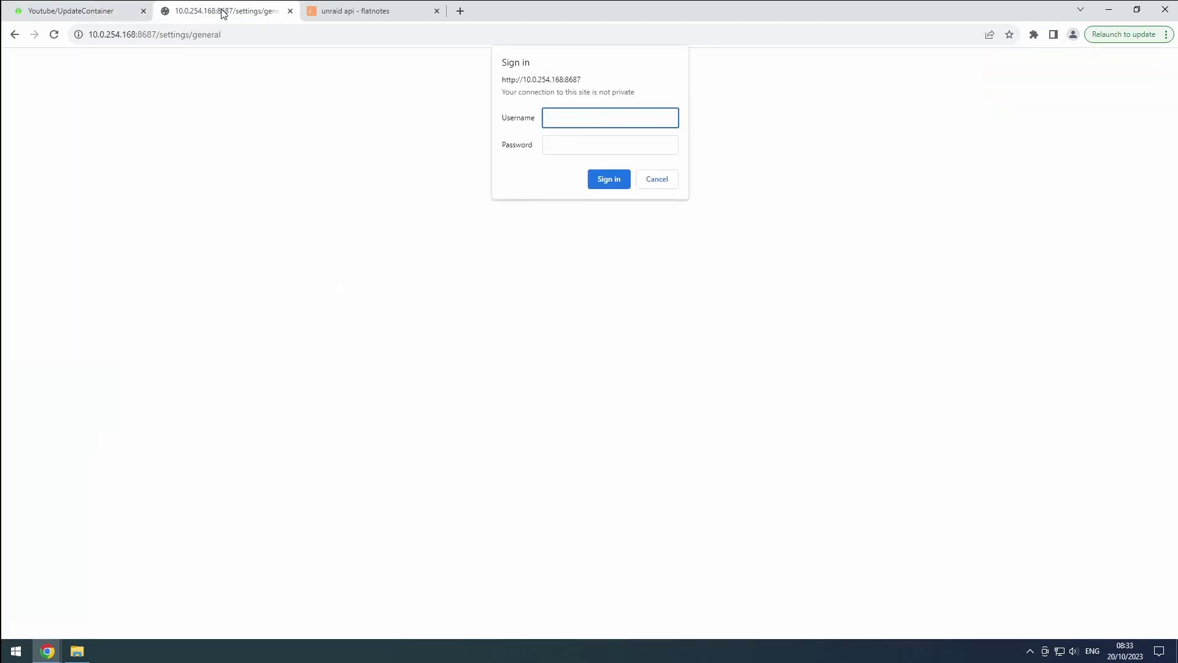
type("user")
key("Tab")
type("password")
key("Return")
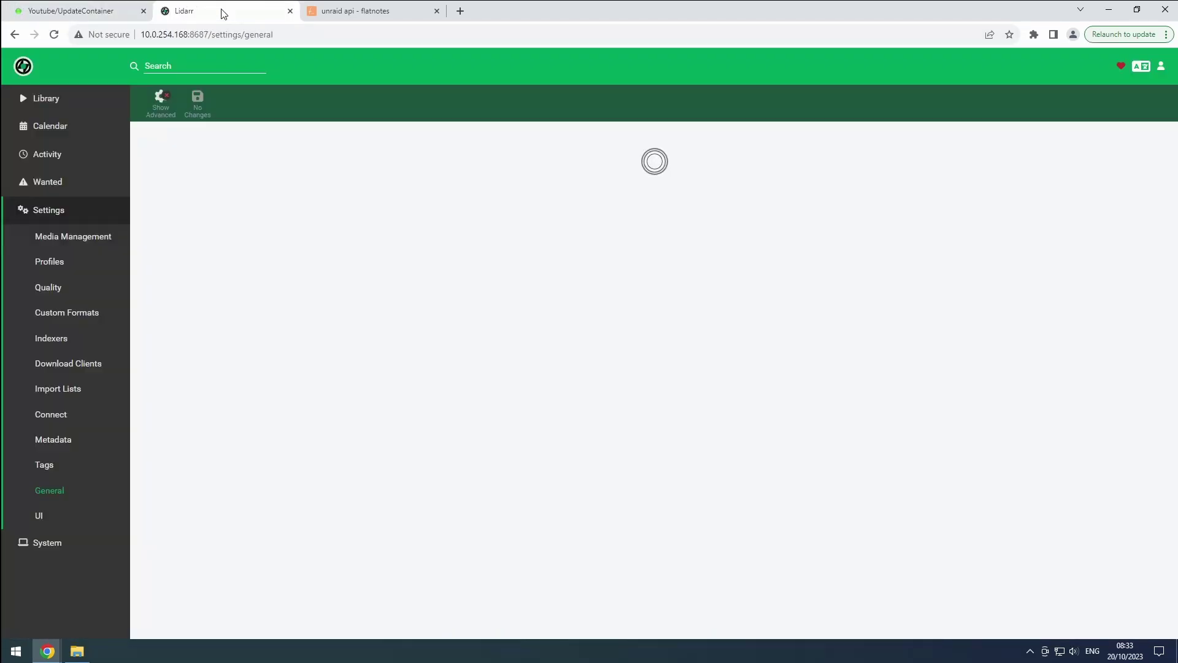
Delete the Any and Standard quality profiles
left_click(41, 262)
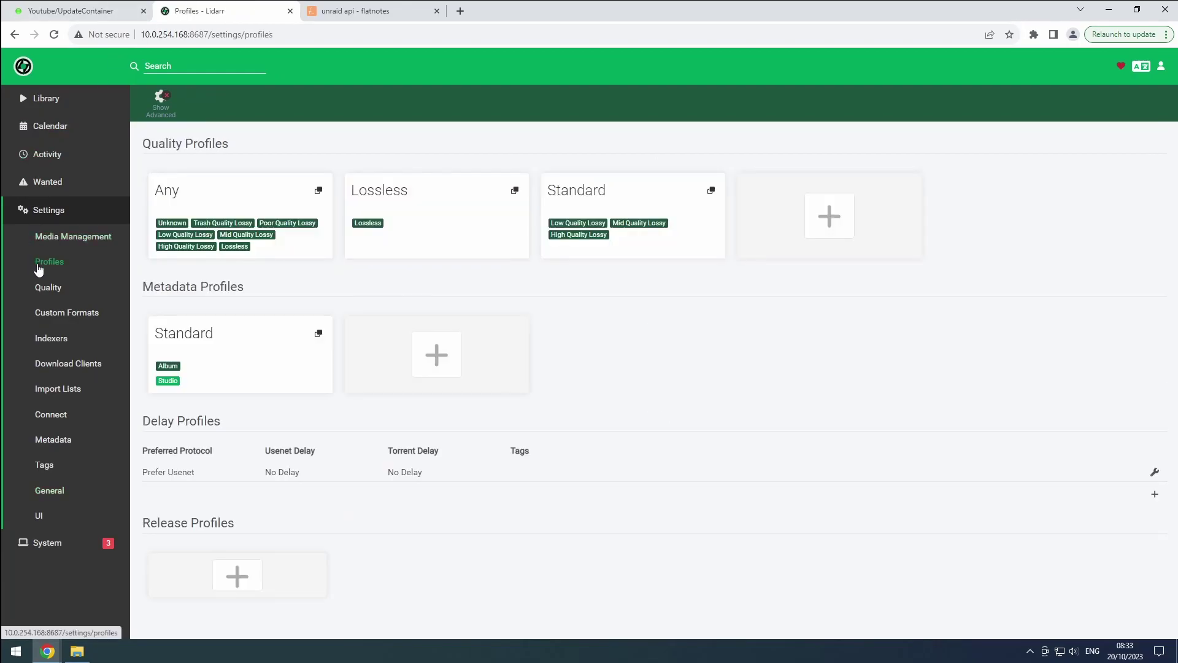
left_click(223, 197)
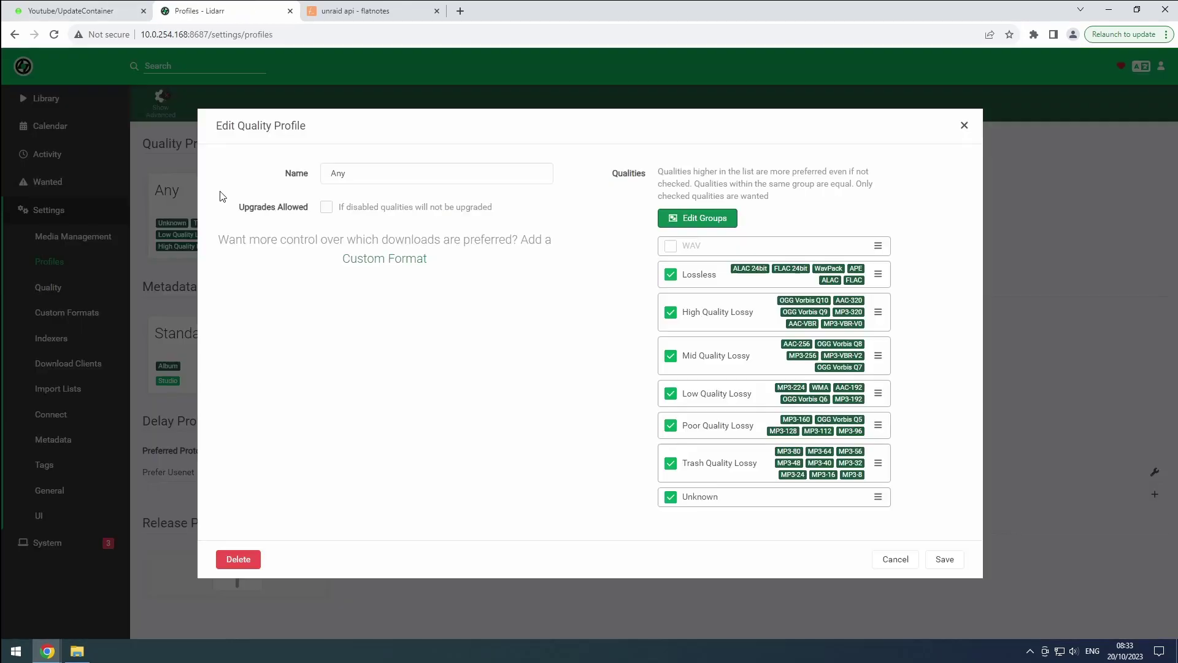
left_click(232, 562)
left_click(753, 396)
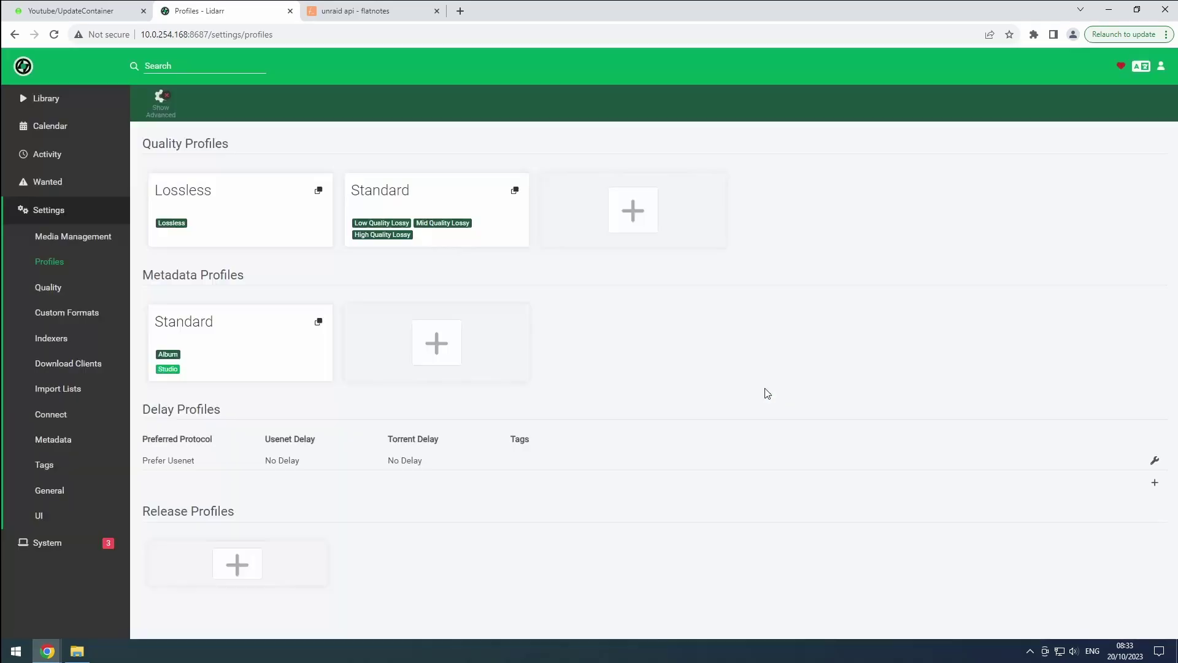
left_click(399, 190)
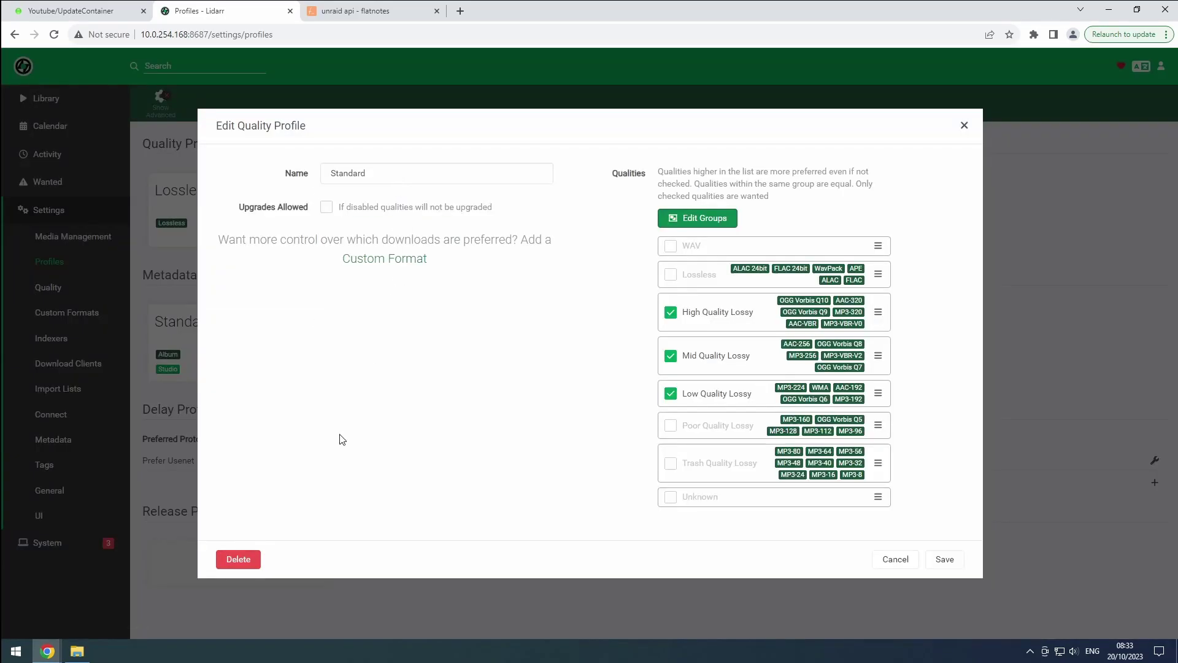
left_click(240, 560)
left_click(762, 391)
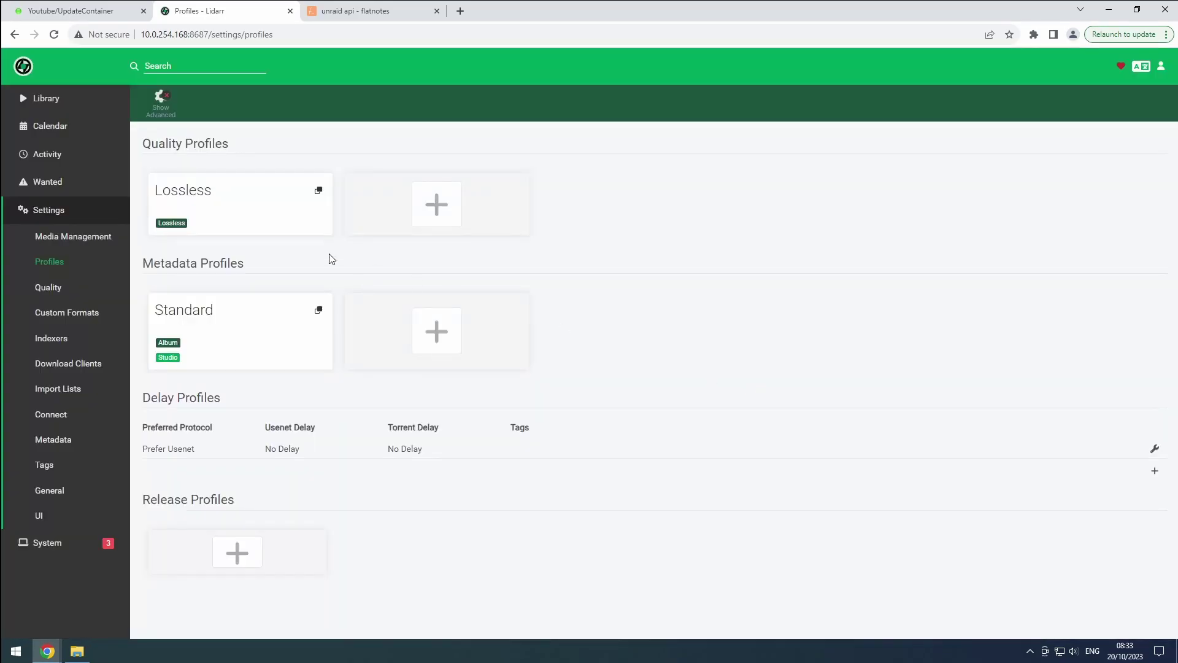
Allow upgrades on the Lossless quality profile, and re-save the Standard metadata profile
left_click(200, 200)
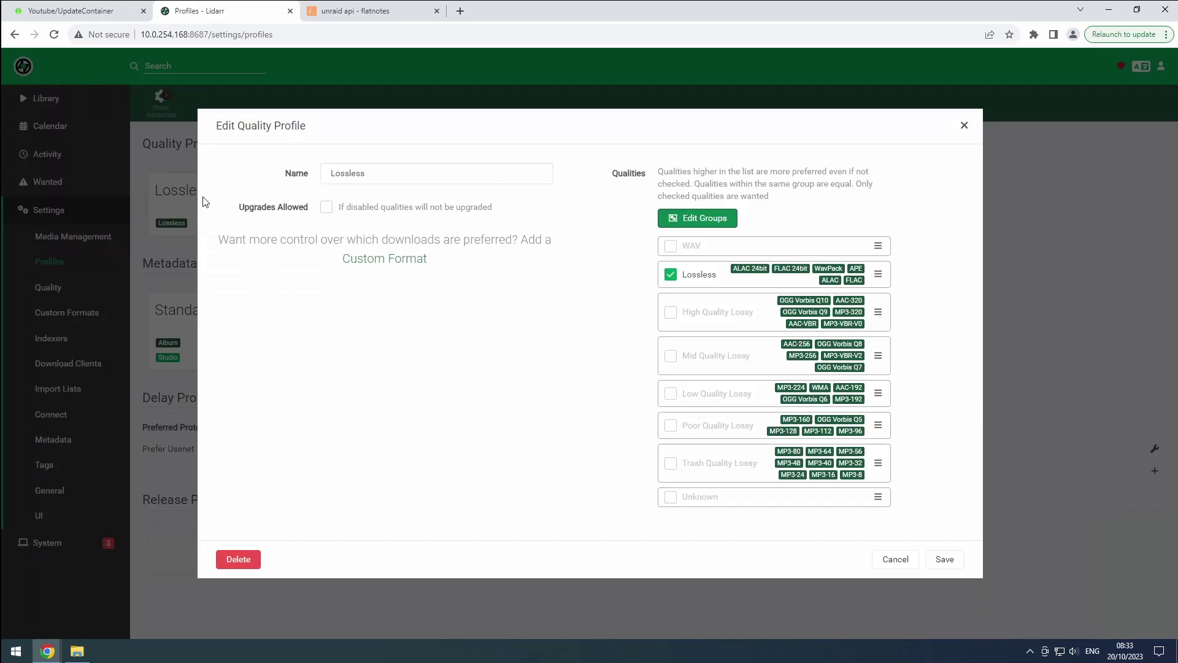
left_click(327, 208)
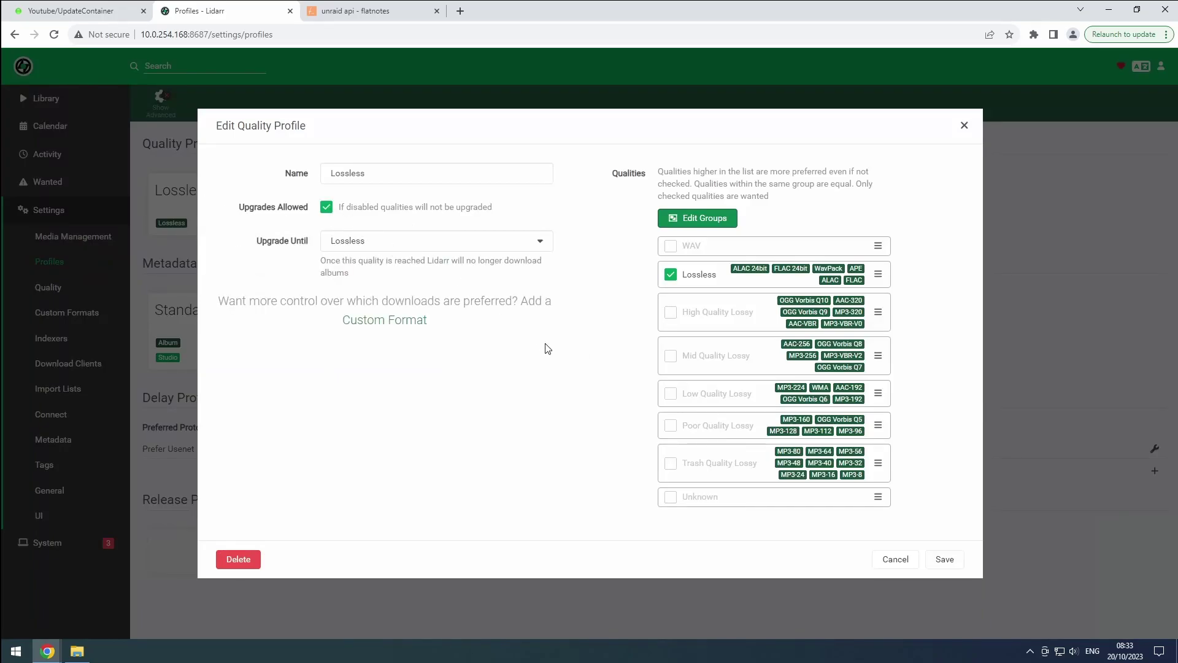
left_click(943, 560)
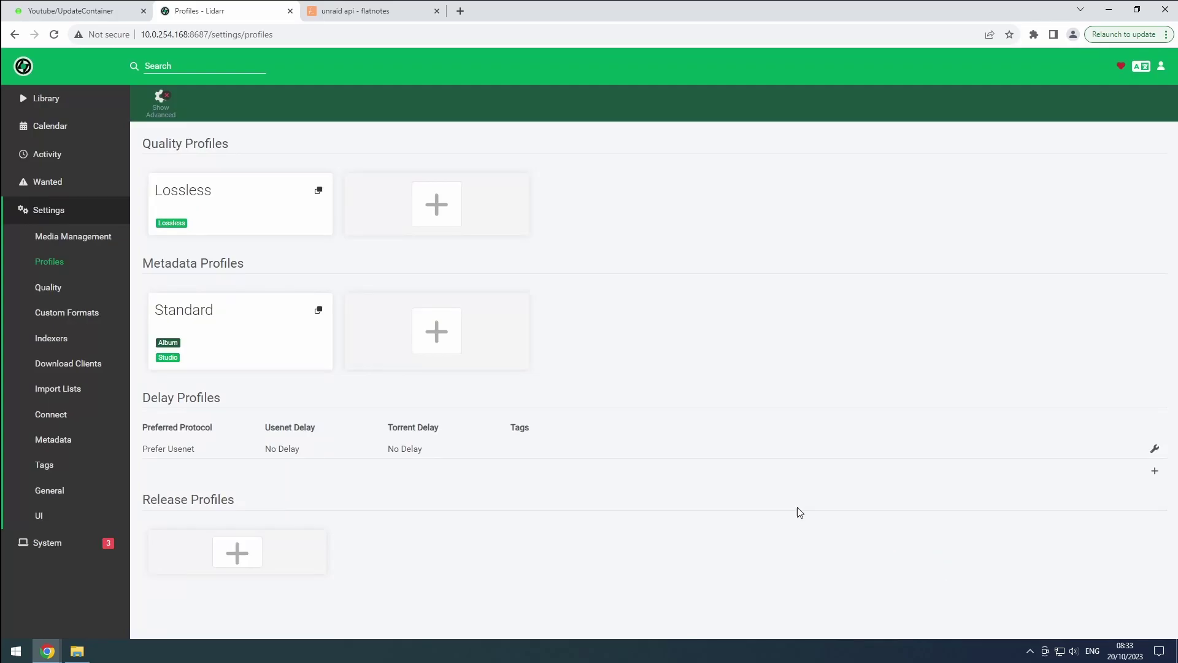
left_click(198, 316)
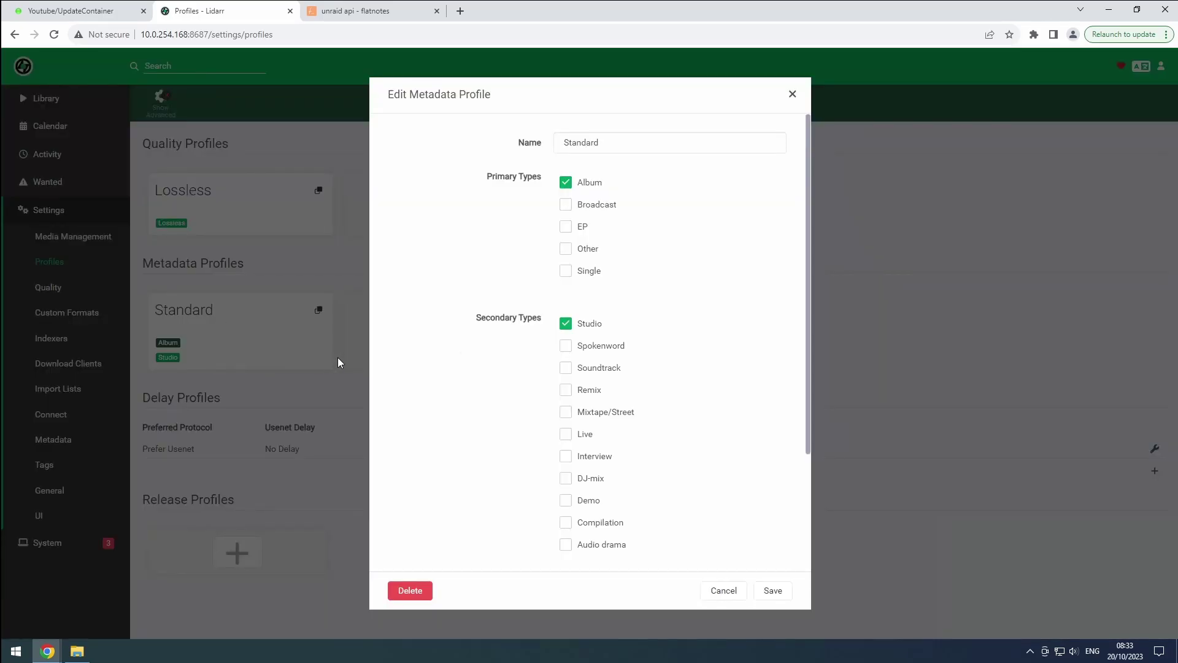
left_click(781, 591)
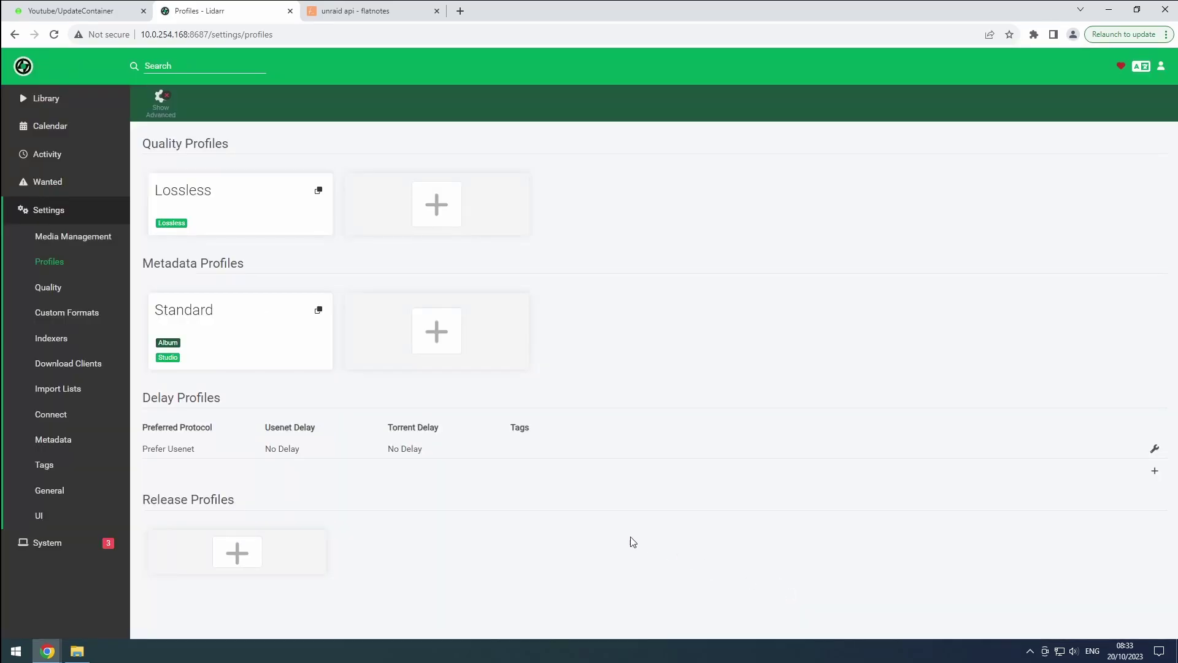
Add a root folder named Lossless at /data/media/music/lossless/
left_click(62, 236)
left_click(237, 197)
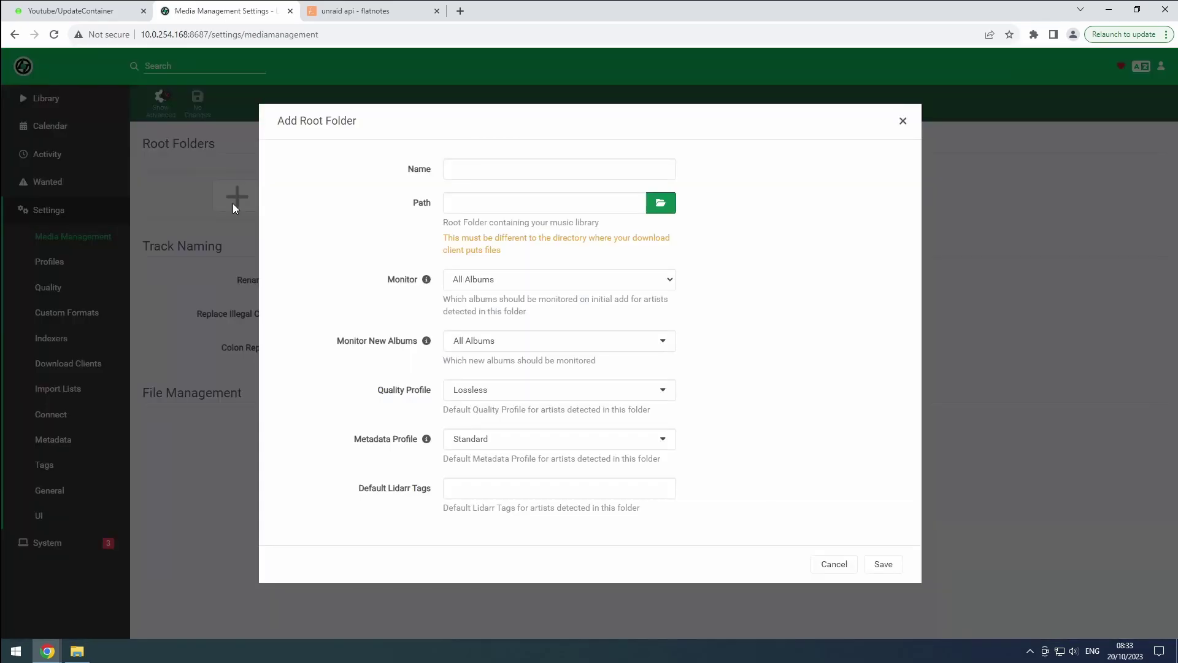
left_click(459, 176)
type("Lossless")
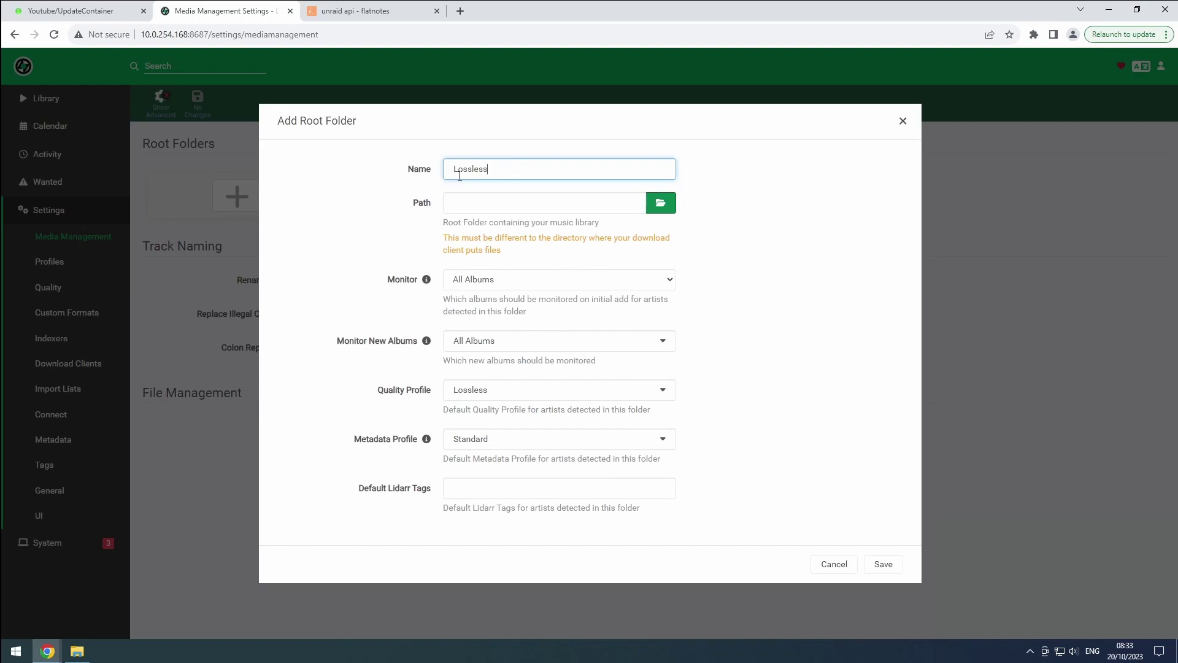
left_click(660, 203)
left_click(321, 378)
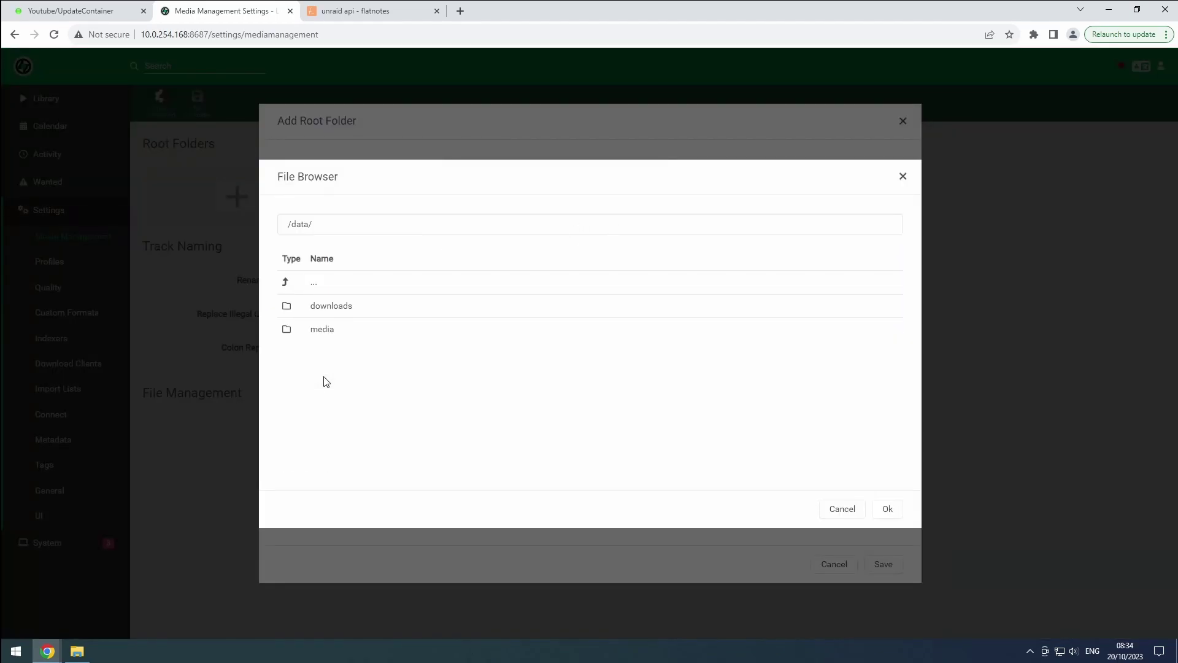
left_click(324, 331)
left_click(332, 334)
left_click(334, 309)
left_click(887, 508)
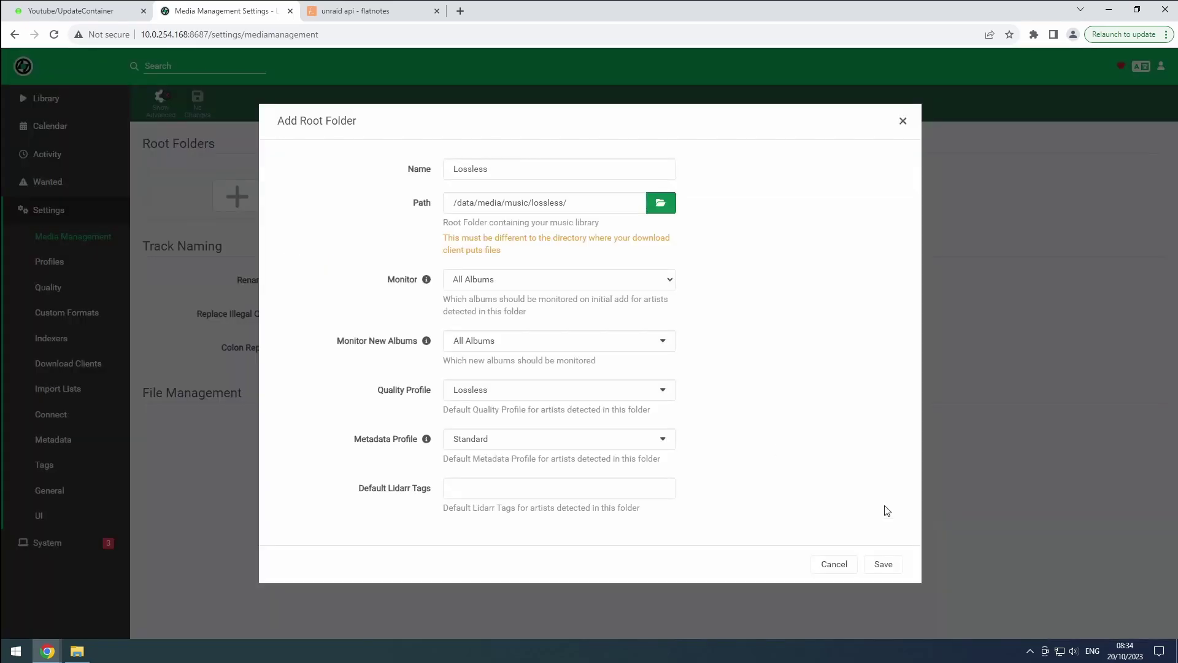
Keep All Albums monitoring, Lossless quality and Standard metadata profiles, and save the root folder
left_click(538, 285)
left_click(526, 287)
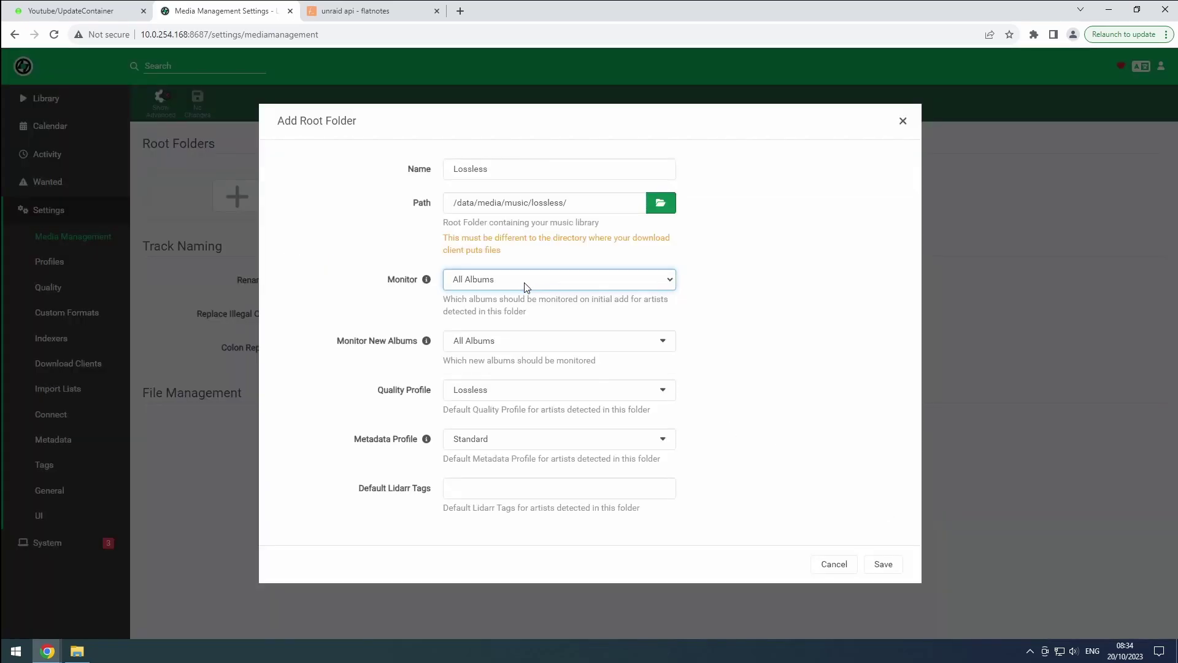
left_click(521, 341)
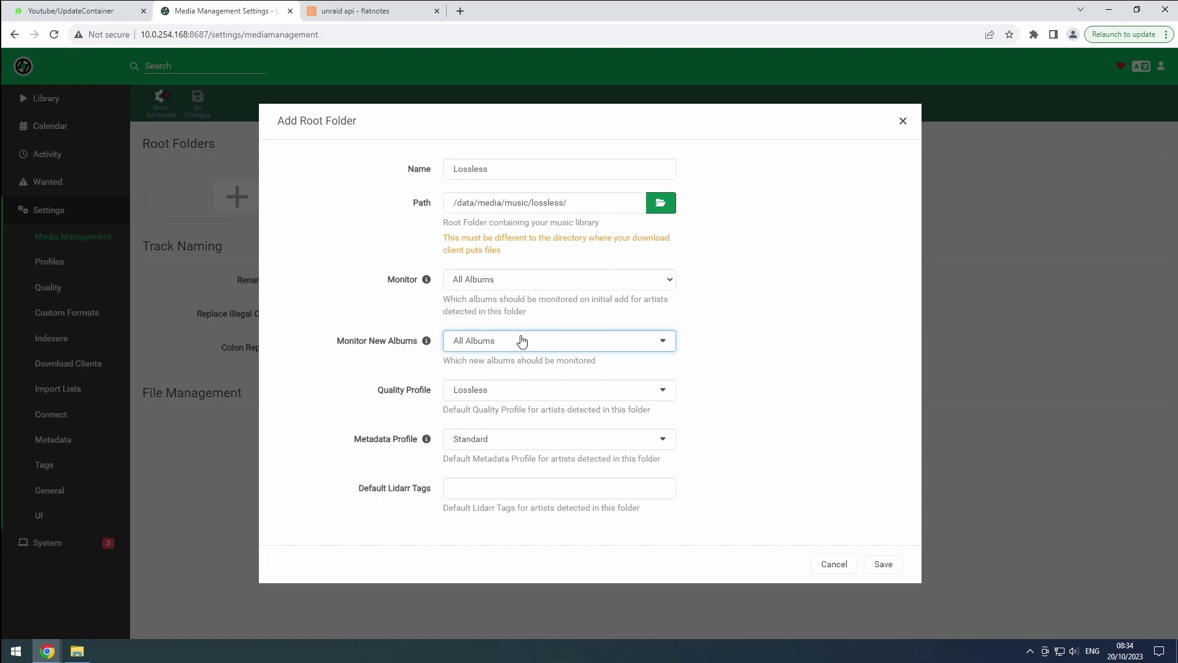
left_click(522, 341)
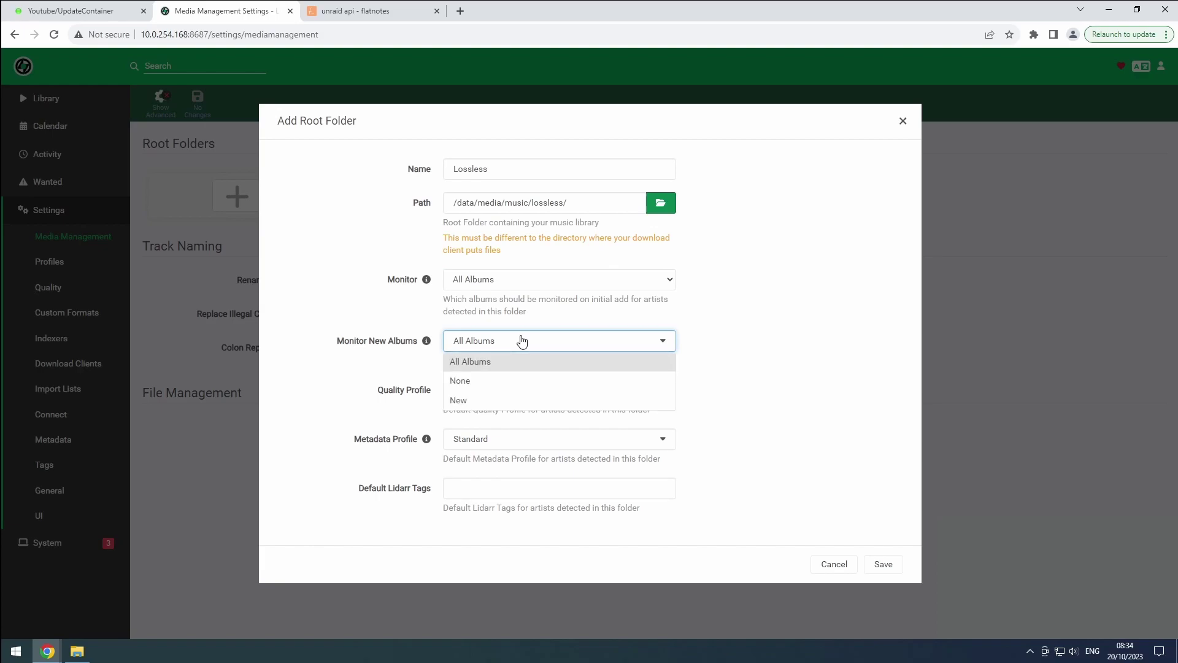
left_click(515, 362)
left_click(512, 396)
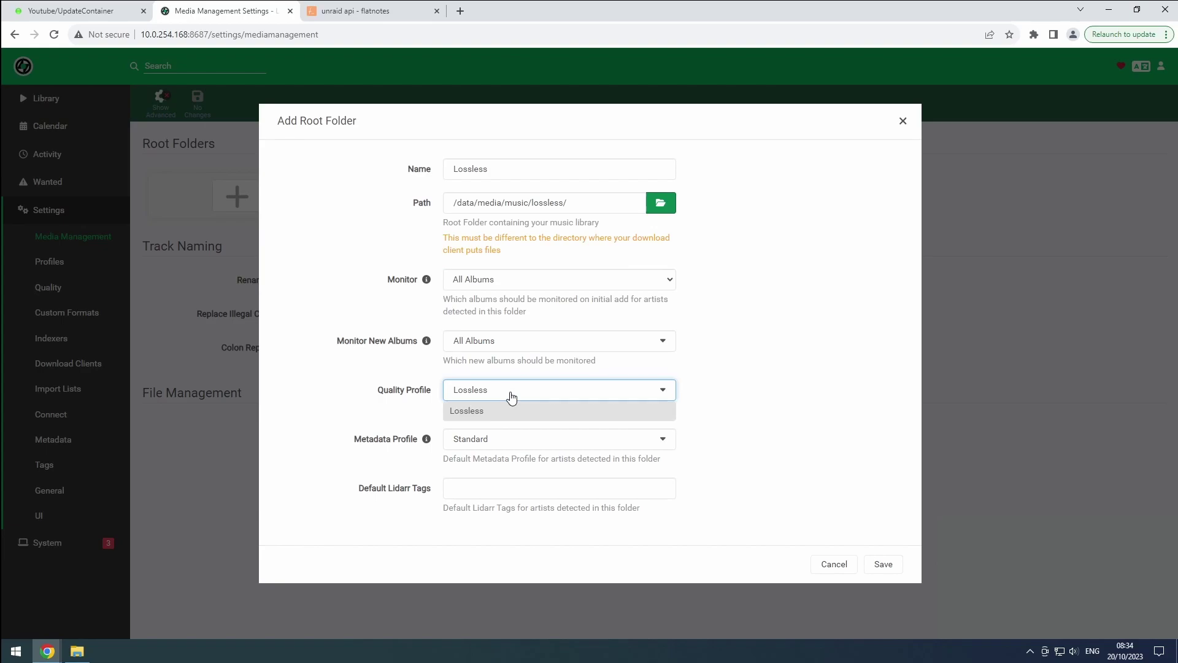
left_click(512, 399)
left_click(505, 447)
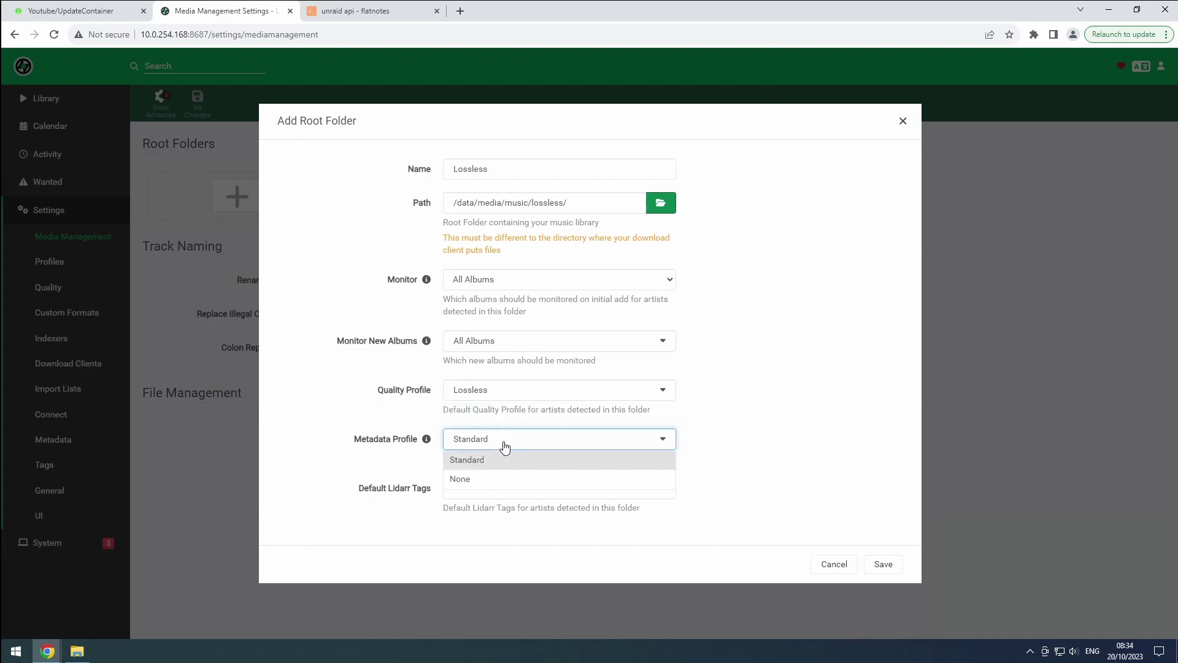
left_click(504, 446)
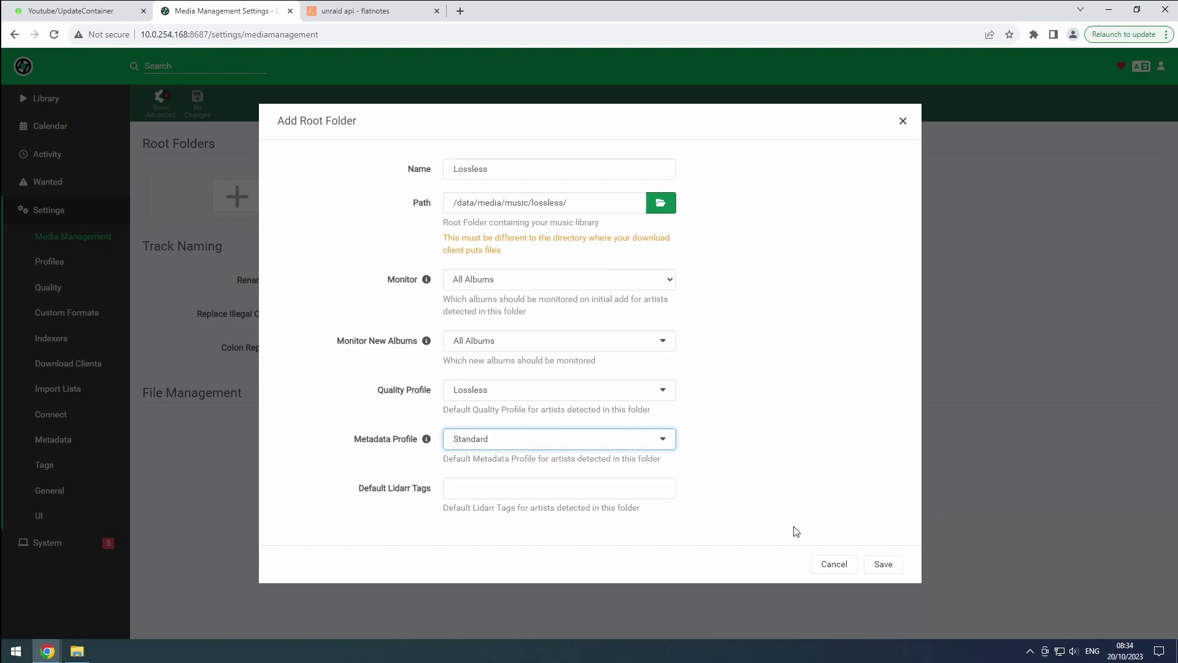
left_click(879, 565)
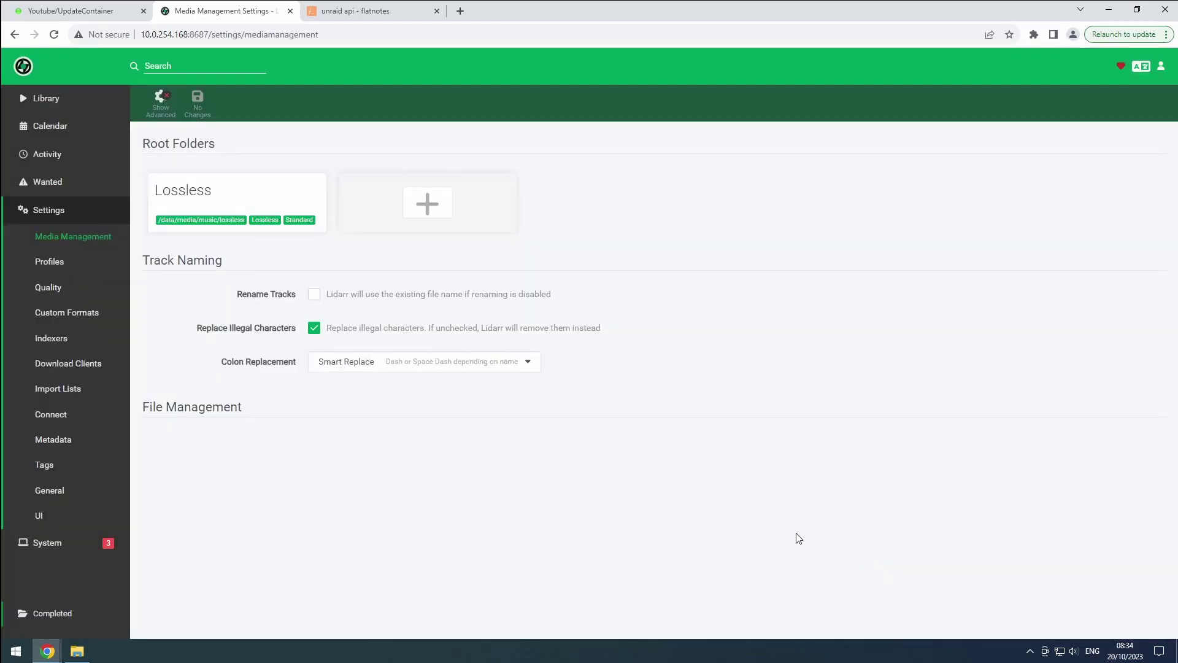
Enable Rename Tracks, show the advanced options, and go to Indexers
left_click(313, 295)
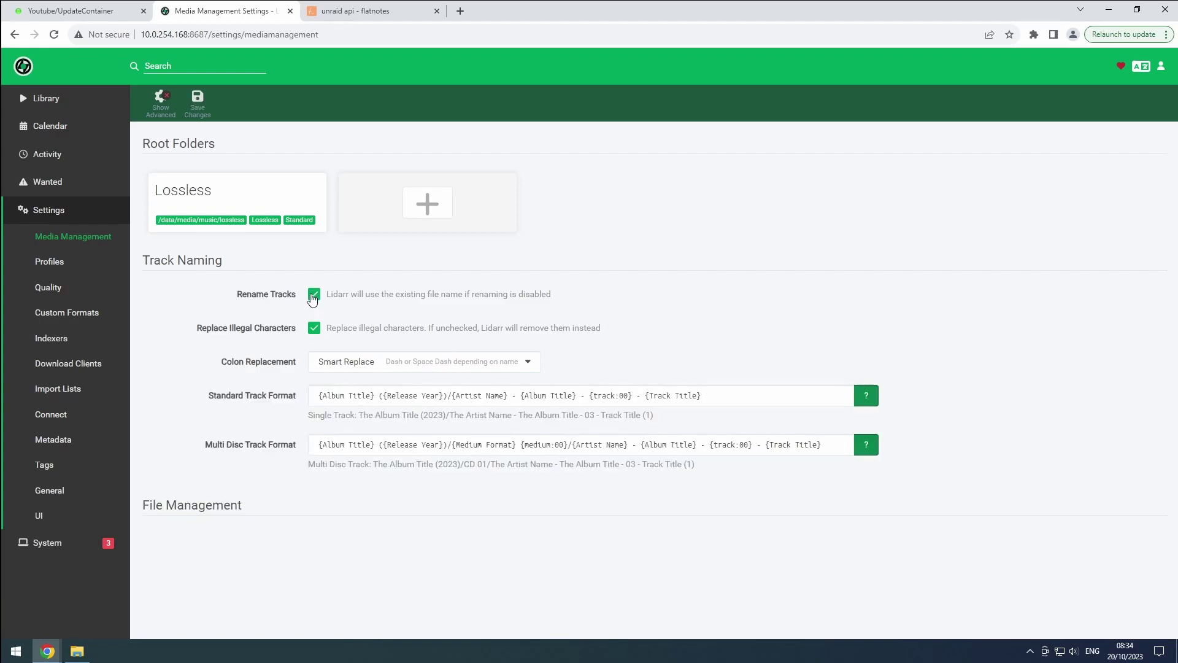
left_click(160, 100)
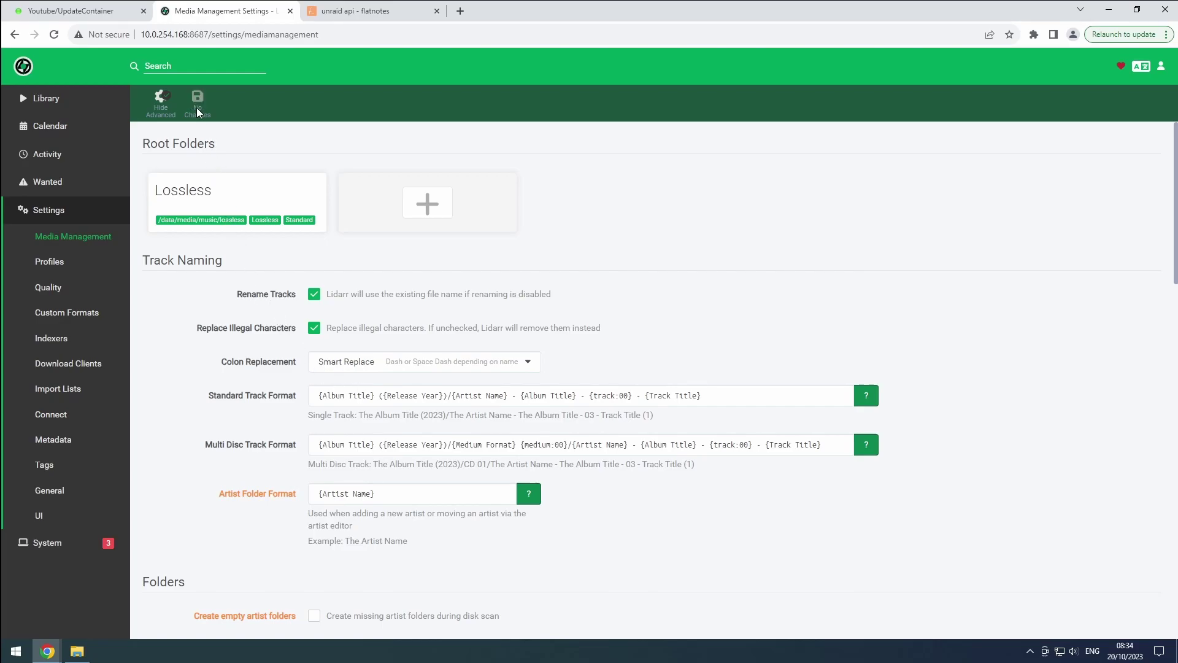
left_click(38, 338)
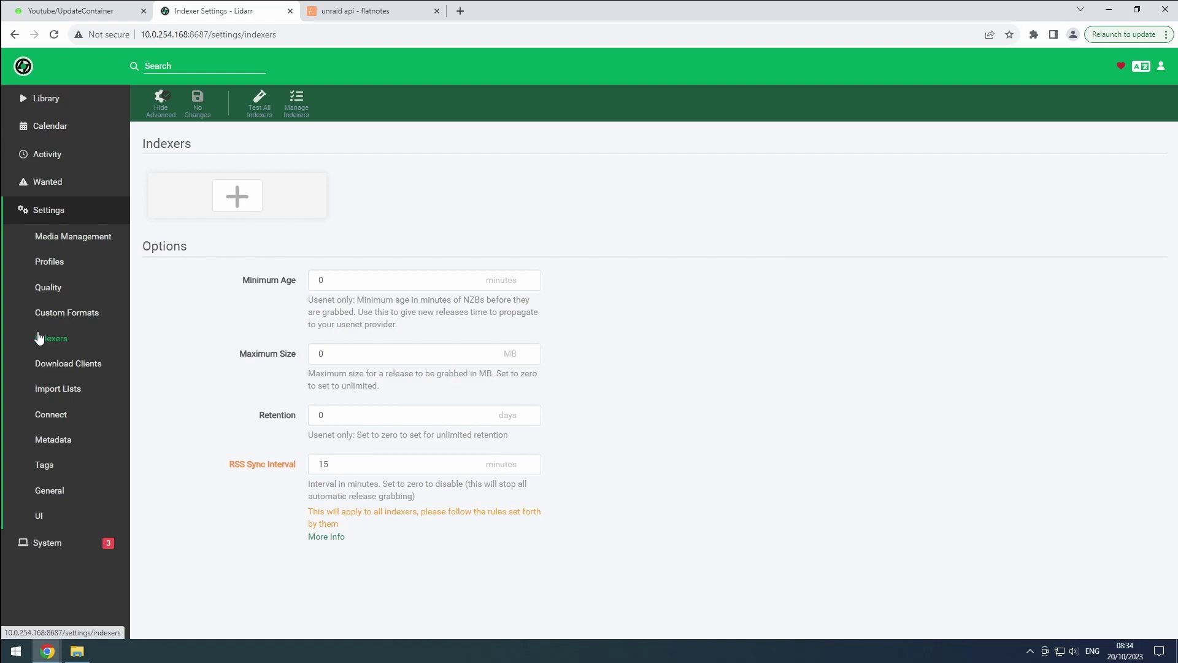
Step through Download Clients and Connect to reach the Import Lists settings
left_click(45, 362)
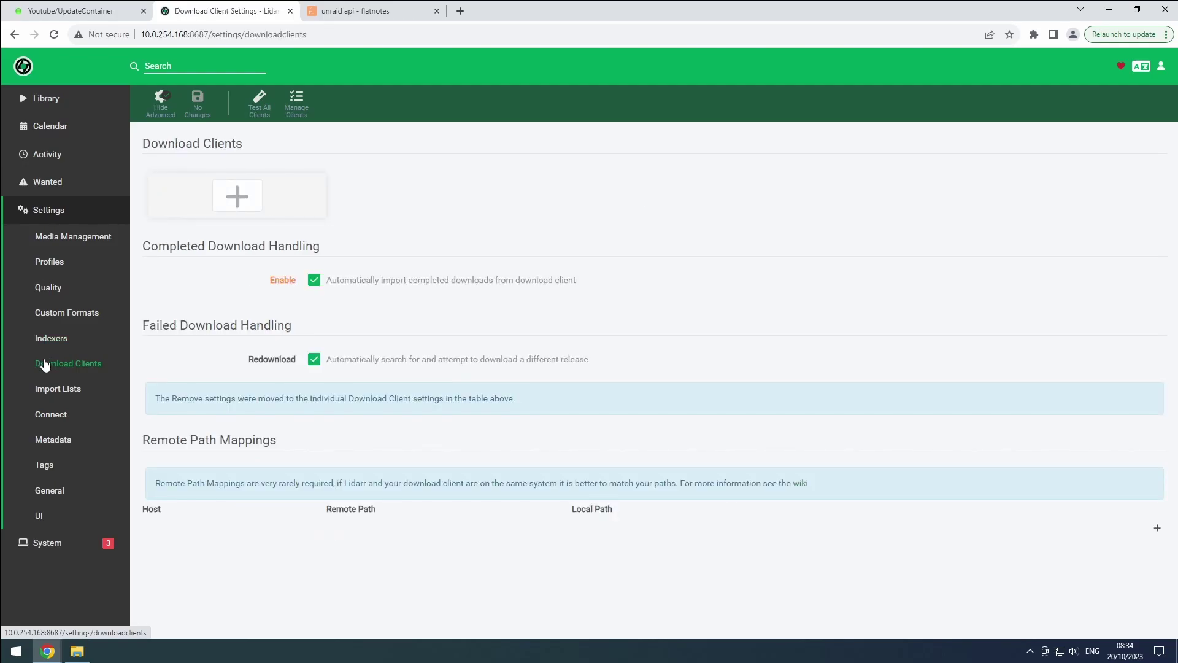
left_click(46, 416)
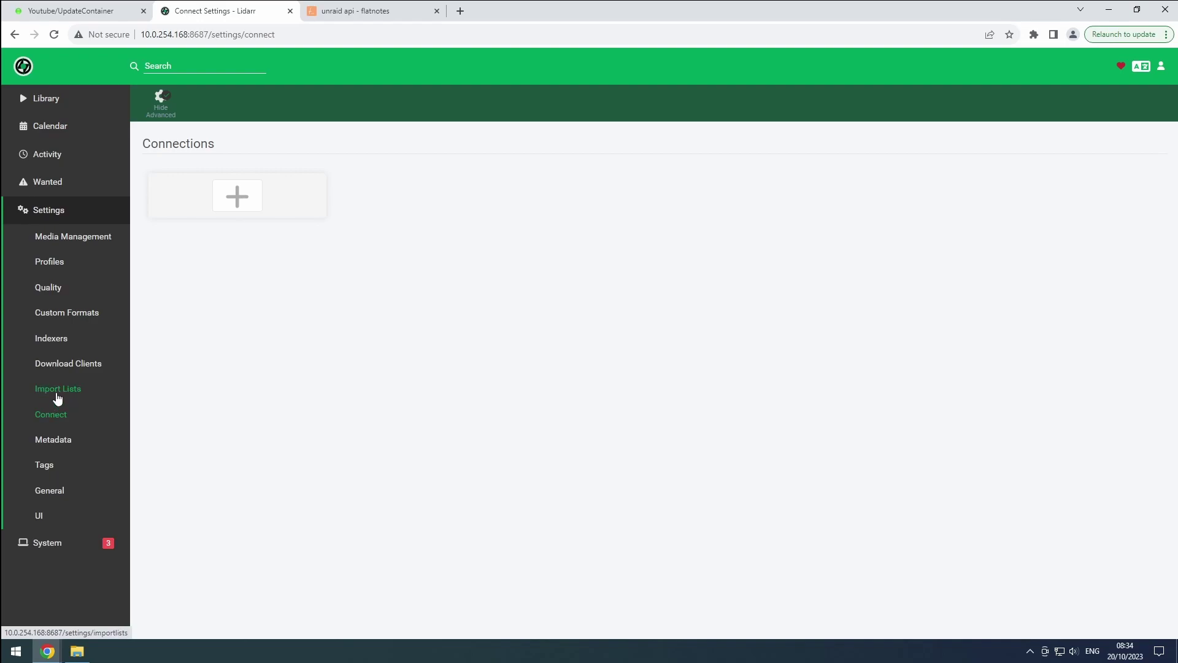
left_click(58, 394)
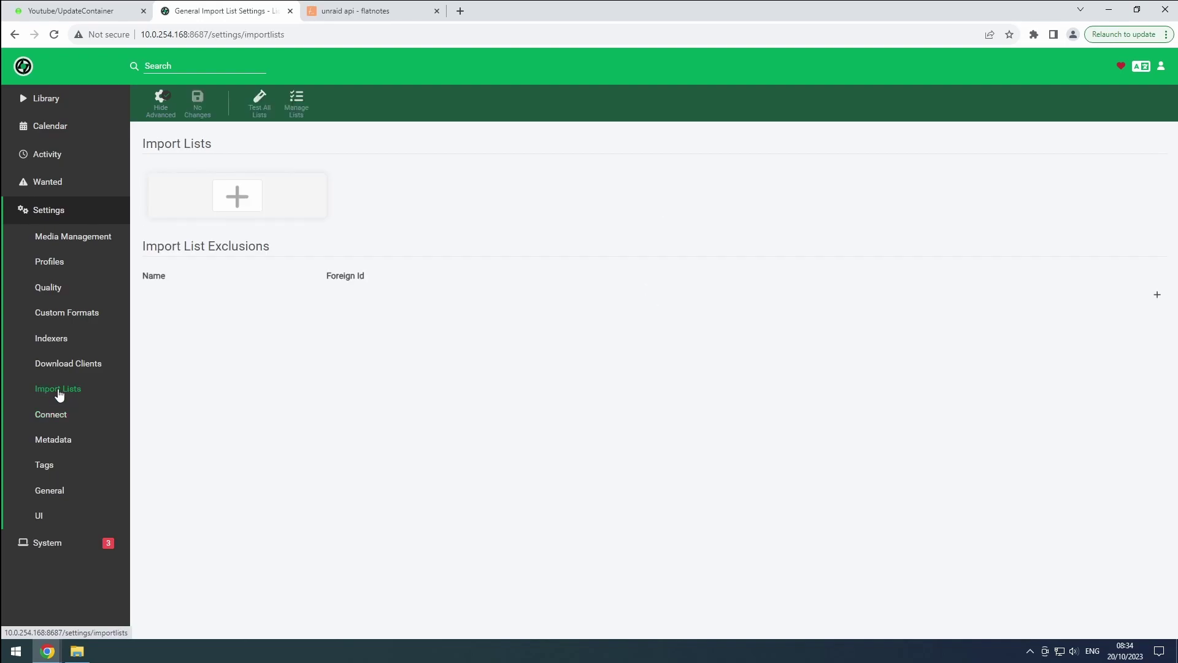
Add a Lidarr import list that monitors existing albums and searches for new items
left_click(237, 198)
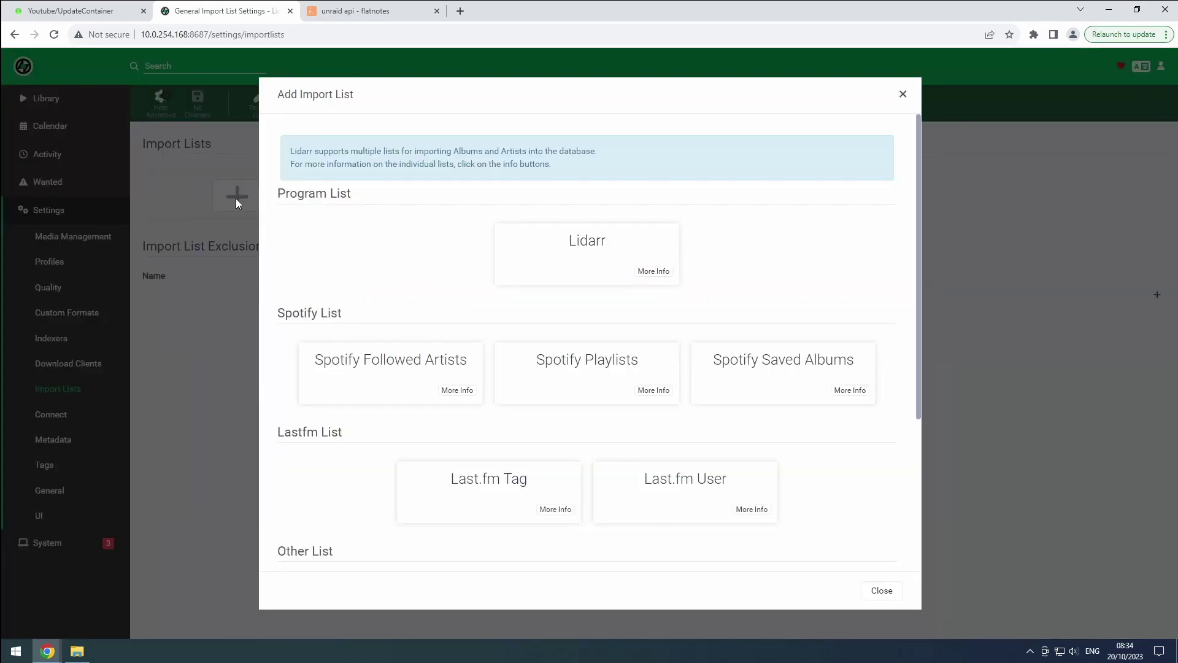
left_click(576, 248)
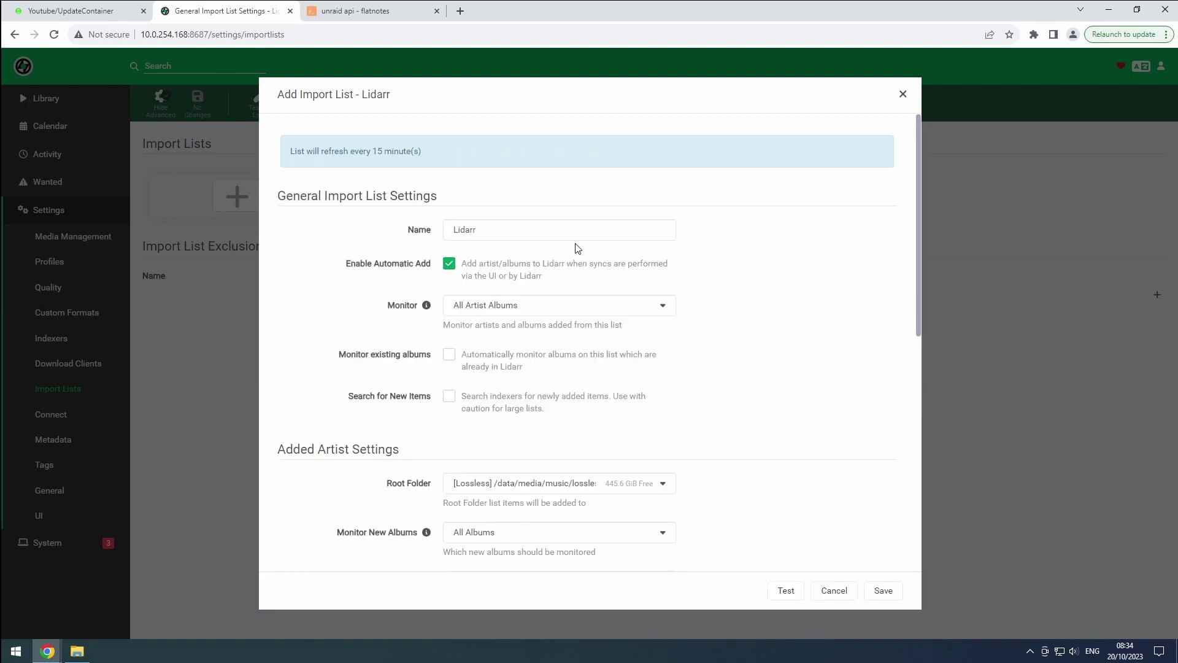
left_click(524, 231)
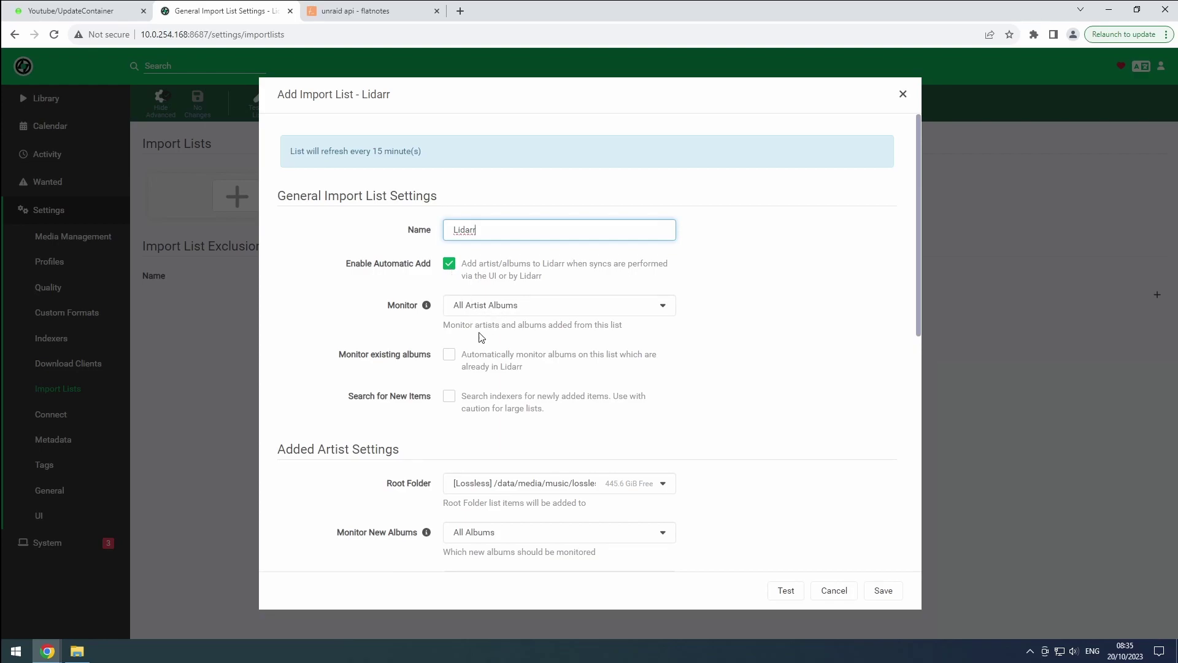
left_click(447, 357)
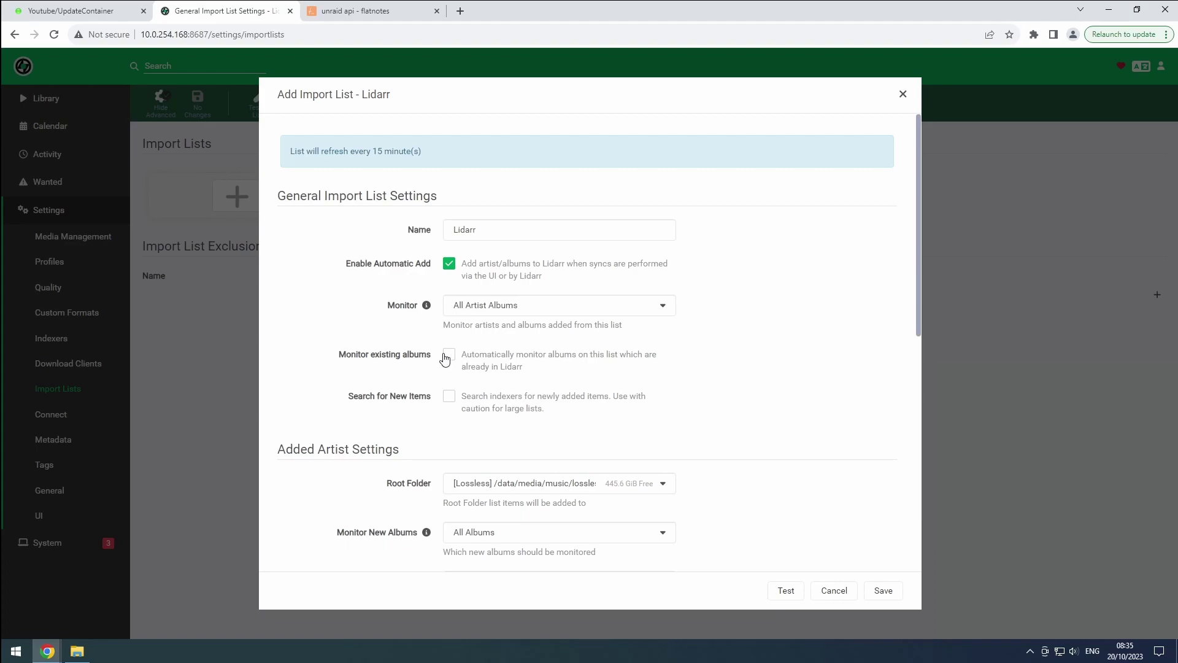
left_click(451, 400)
scroll(500, 408, "down", 2)
scroll(500, 405, "down", 3)
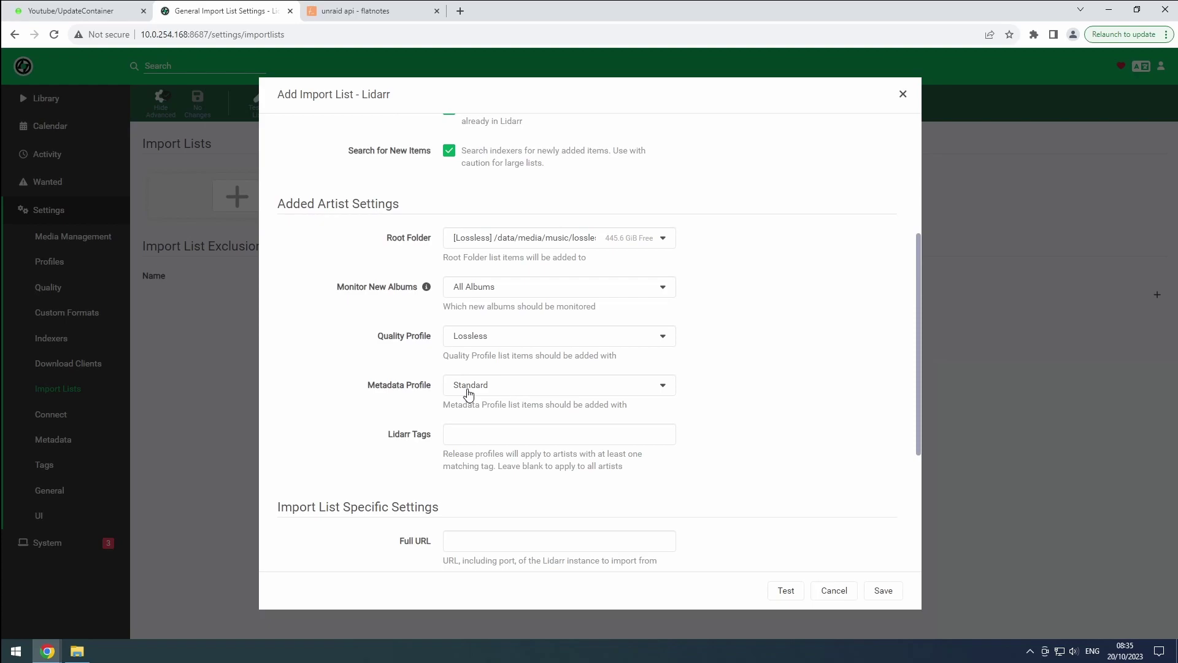
scroll(469, 390, "down", 3)
left_click(473, 355)
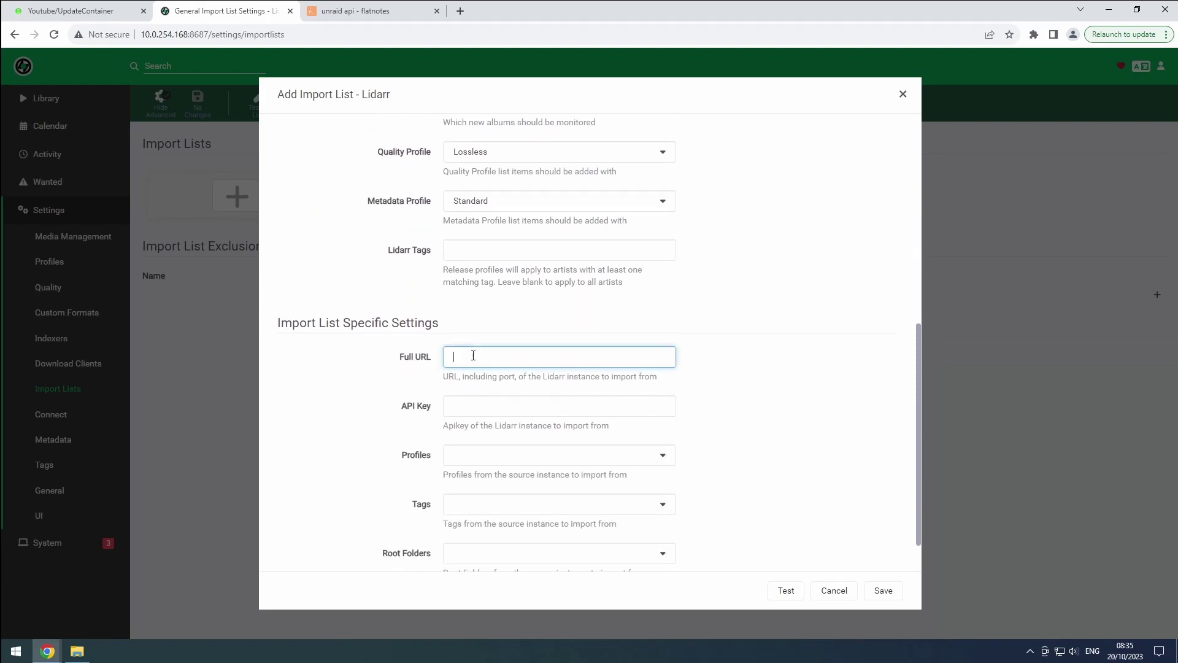
type("http://lidarr:8686")
key("ctrl+Tab")
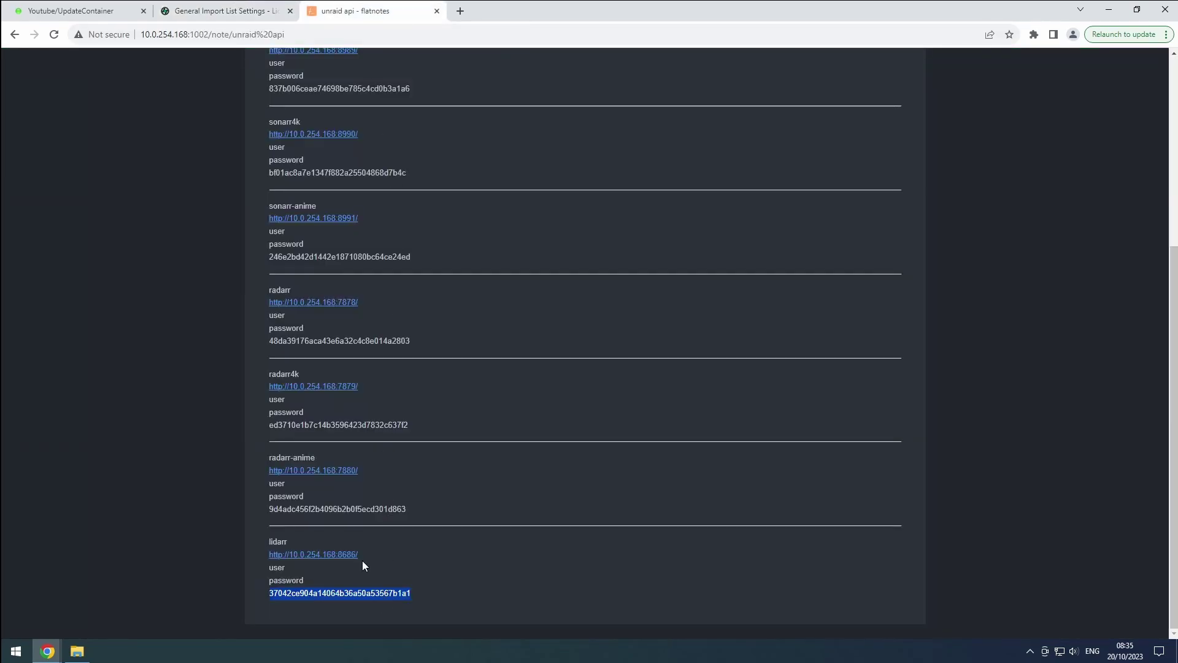
left_click(221, 10)
Paste the source API key, select the Lossy profile, and test the connection
left_click(463, 406)
key("ctrl+v")
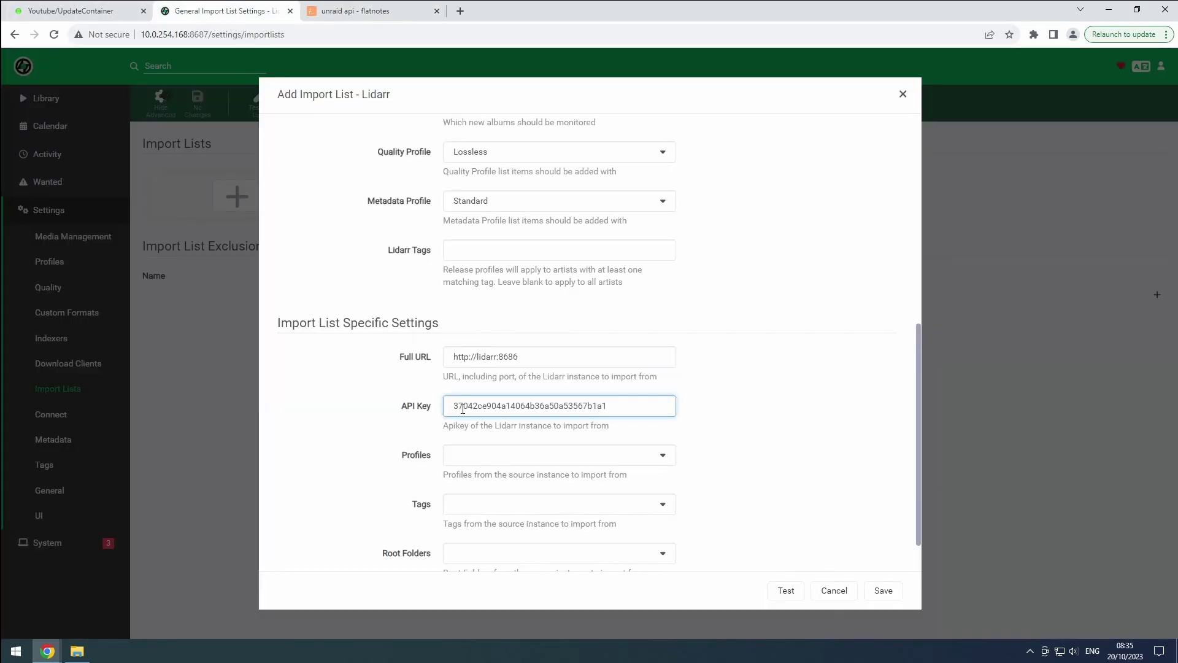
left_click(491, 456)
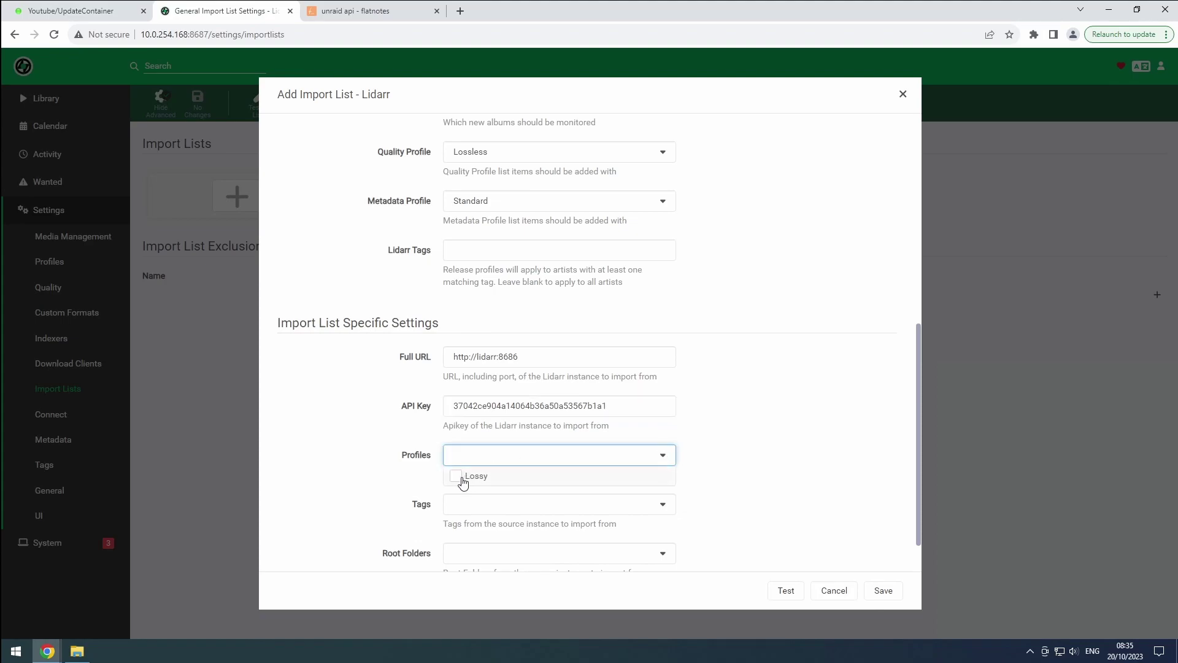
left_click(456, 477)
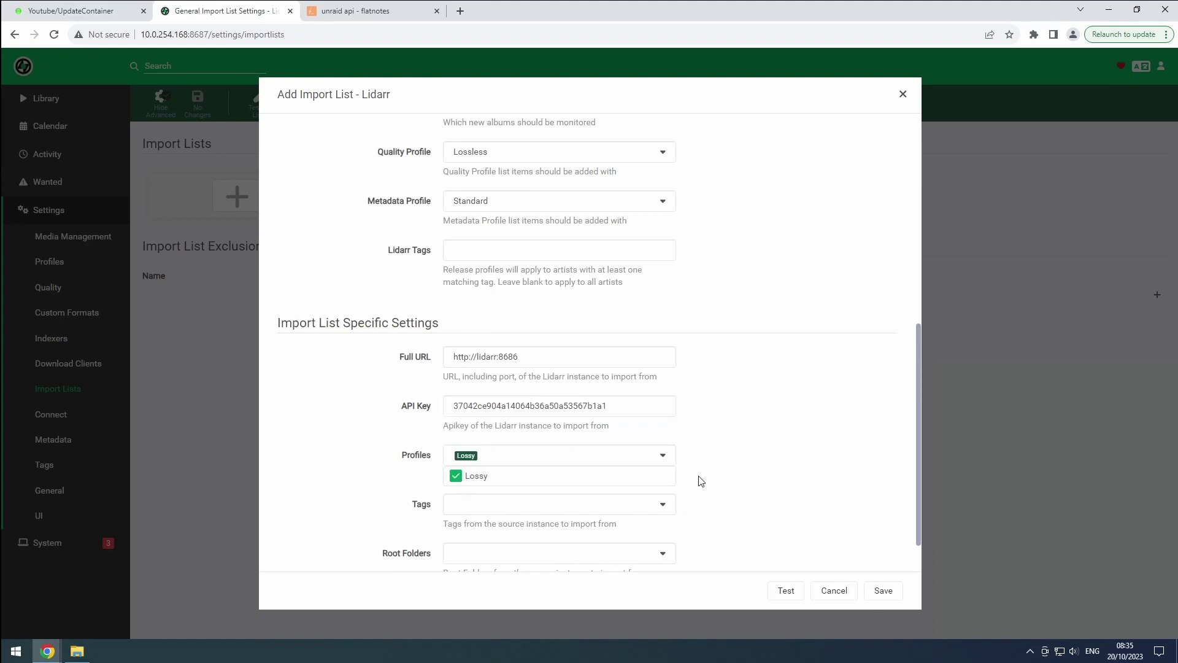
left_click(785, 590)
Save the Lidarr import list with Automatic Add, Automatic Search and 15-minute refresh
left_click(882, 590)
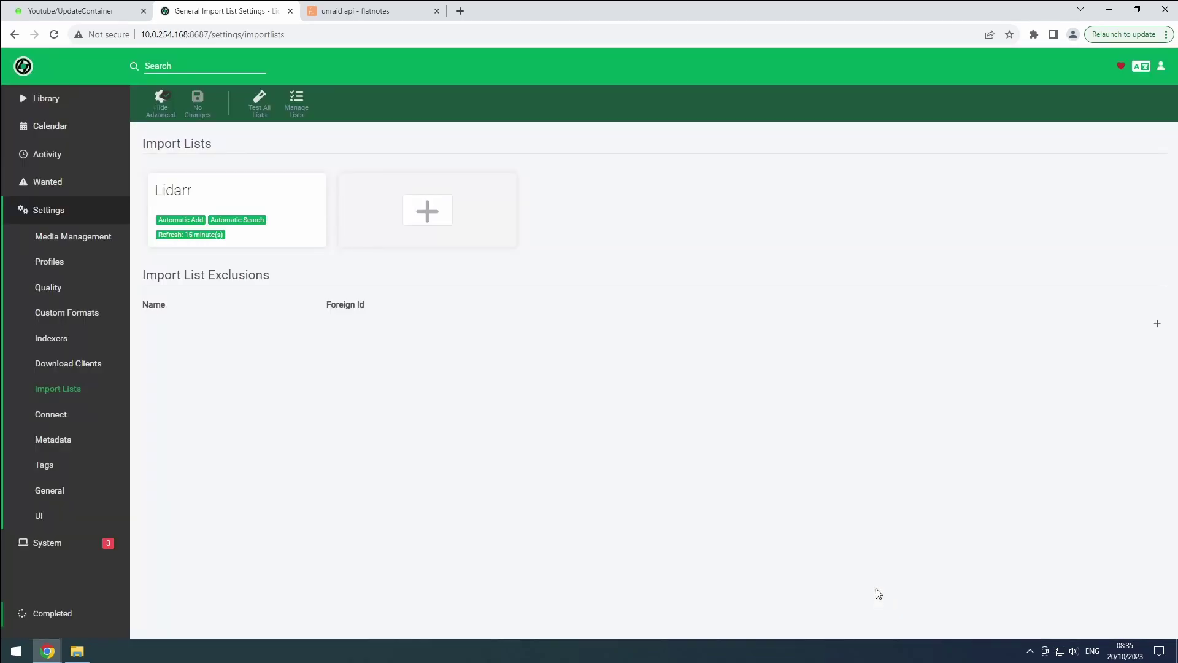